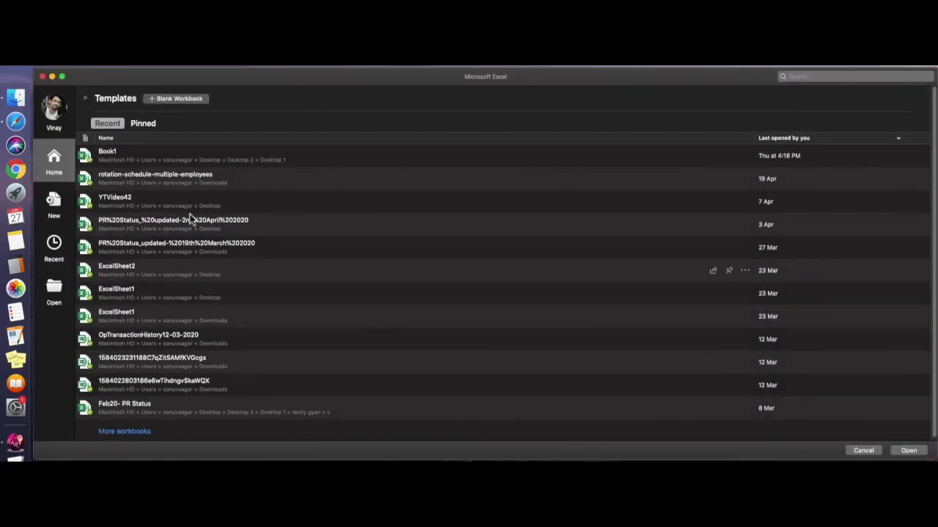
- Start a blank workbook and enter 1 through 5 in cells B5 to B9
{"action": "left_click", "coordinate": [180, 102]}
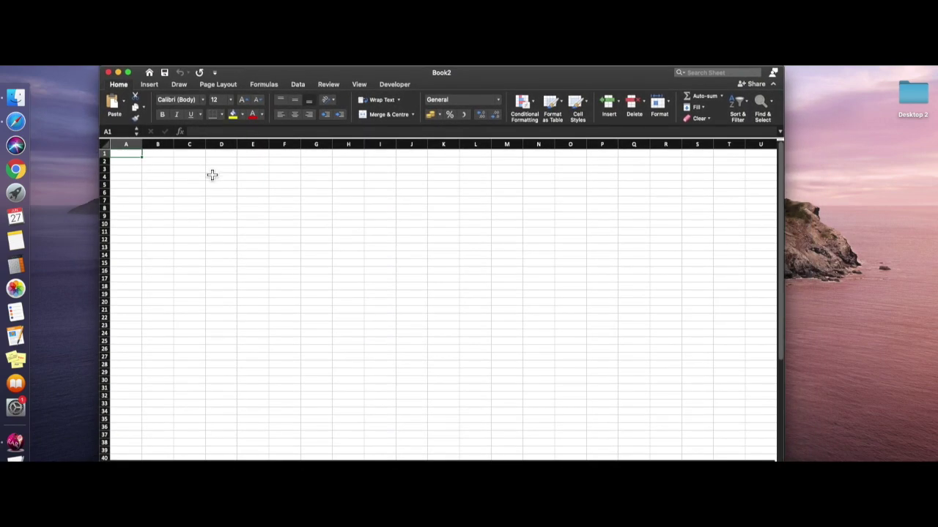
{"action": "left_click", "coordinate": [171, 185]}
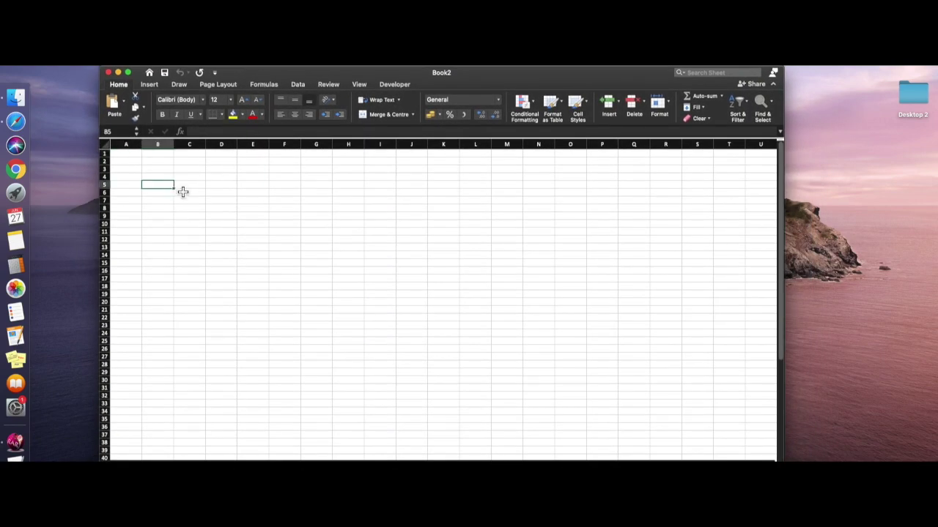
{"action": "type", "text": "1"}
{"action": "key", "text": "Return"}
{"action": "type", "text": "2"}
{"action": "key", "text": "Return"}
{"action": "type", "text": "3"}
{"action": "key", "text": "Return"}
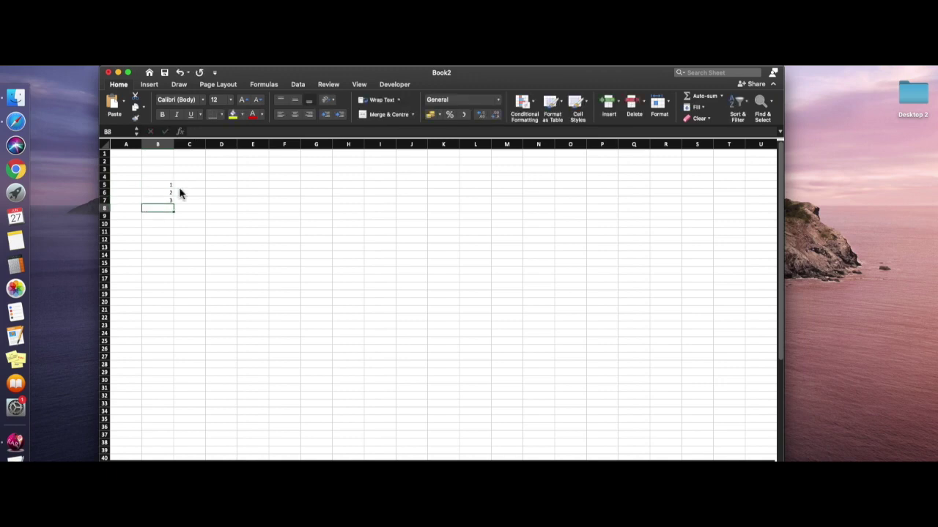
{"action": "type", "text": "4"}
{"action": "key", "text": "Return"}
{"action": "type", "text": "5"}
{"action": "key", "text": "Return"}
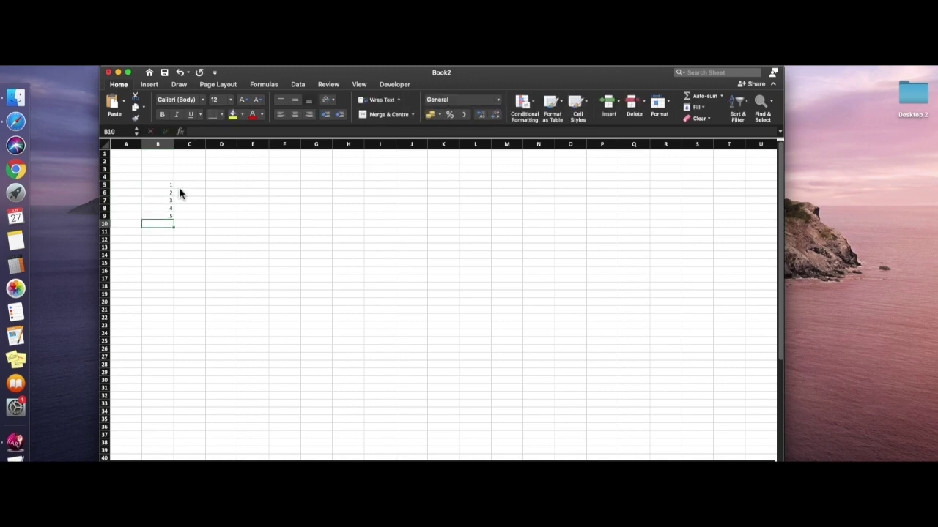
- Save the workbook to the Desktop as Test1
{"action": "left_click", "coordinate": [65, 66]}
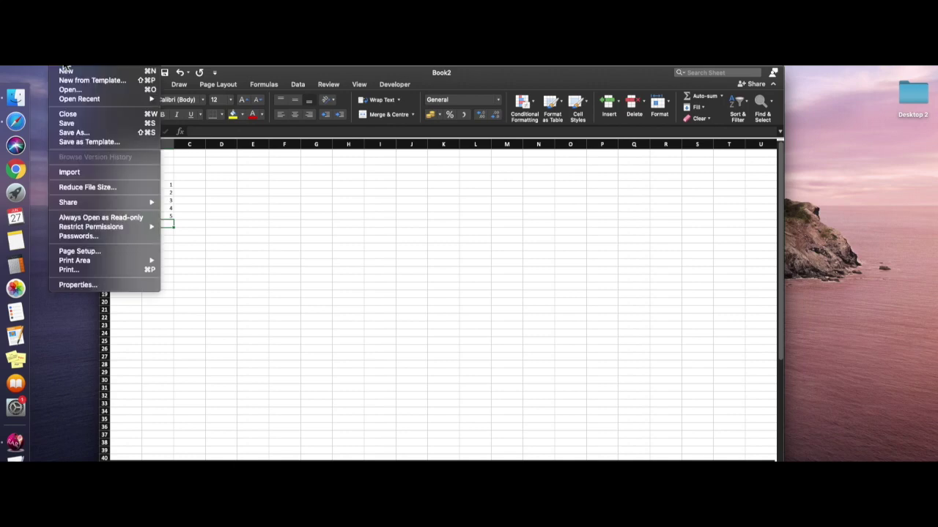
{"action": "left_click", "coordinate": [90, 122]}
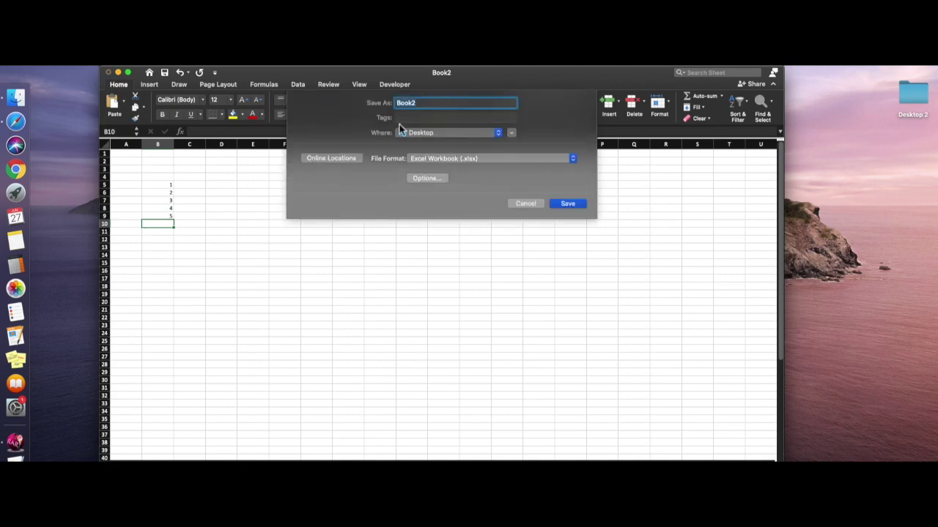
{"action": "type", "text": "T"}
{"action": "type", "text": "est1"}
{"action": "left_click", "coordinate": [567, 205]}
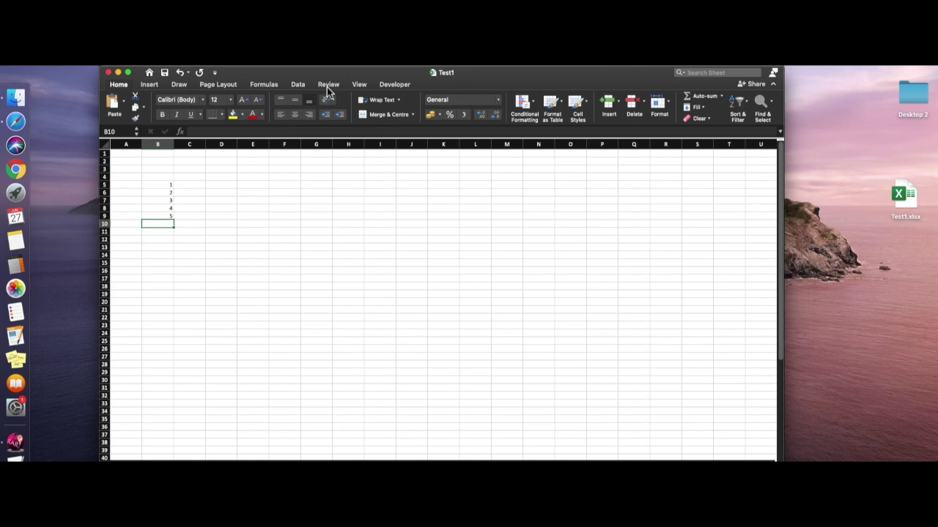
{"action": "left_click", "coordinate": [326, 87]}
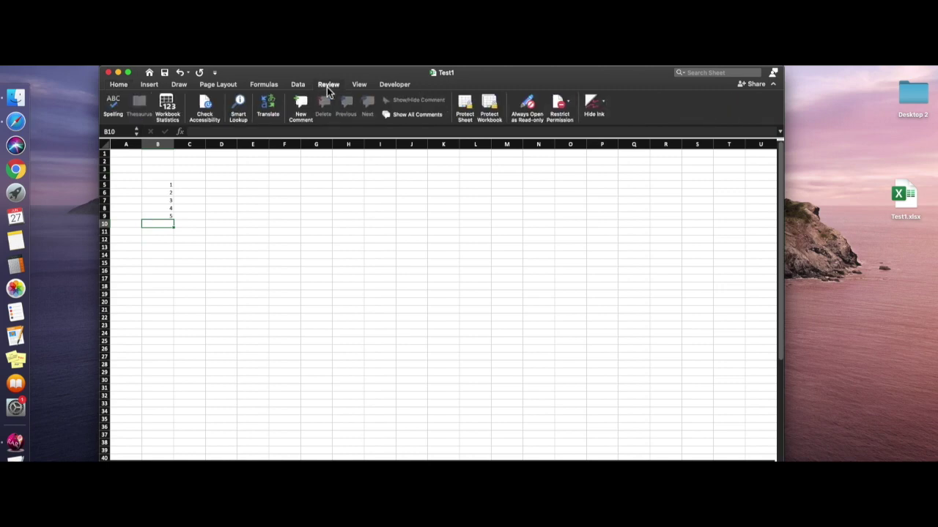
{"action": "left_click", "coordinate": [464, 103]}
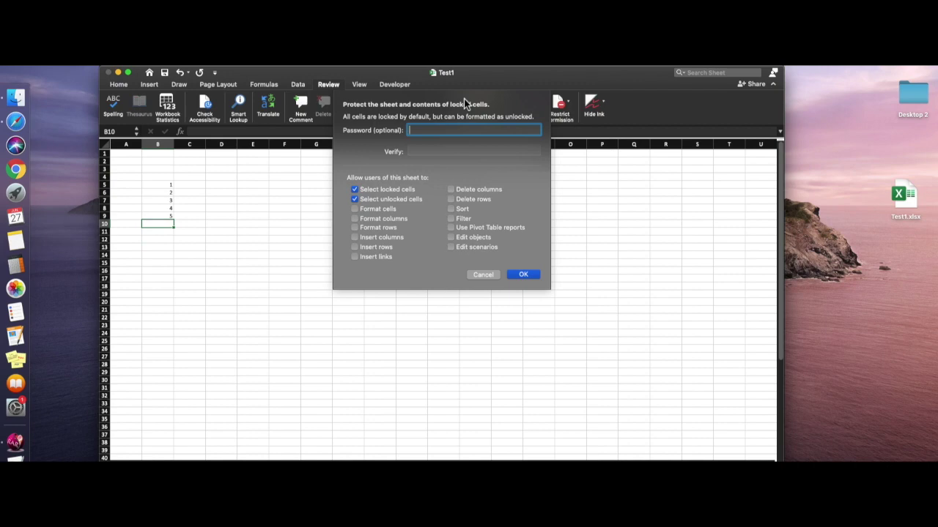
{"action": "left_click", "coordinate": [461, 150]}
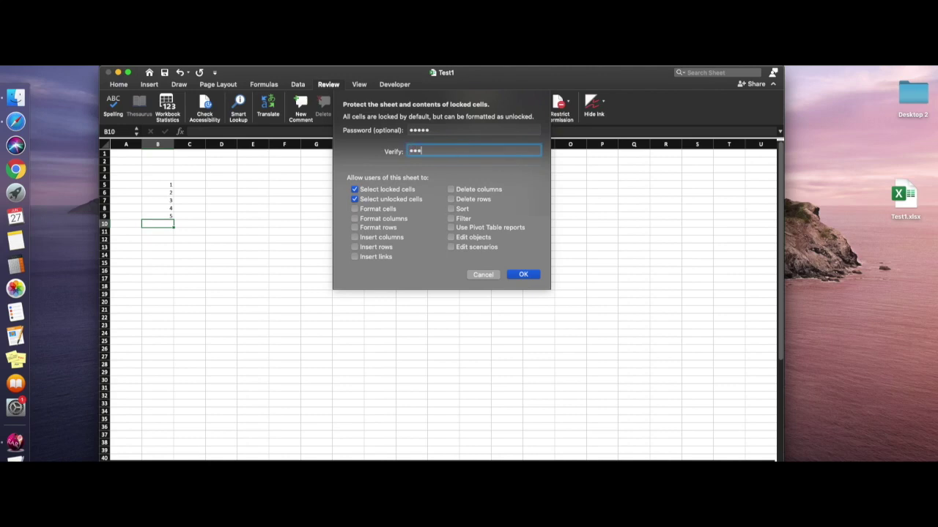
{"action": "left_click", "coordinate": [528, 276]}
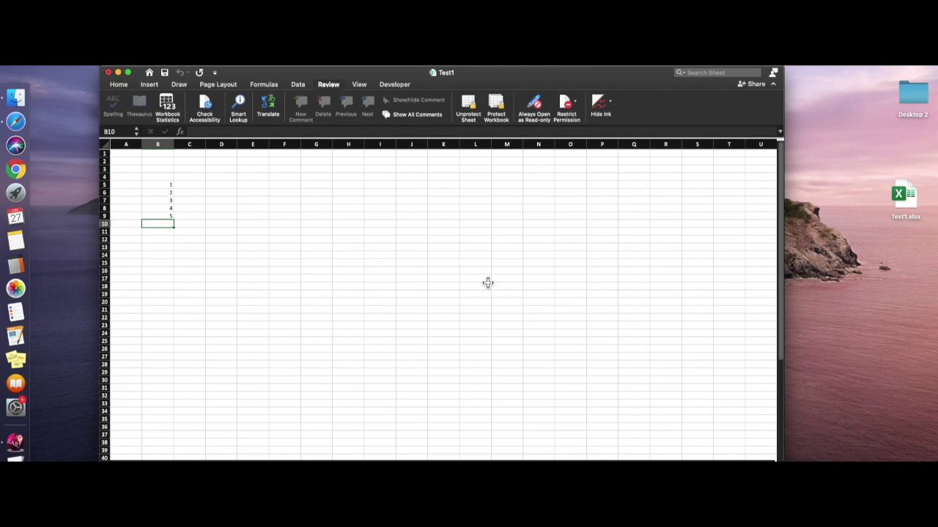
- Save the protected workbook to the Desktop as Test2
{"action": "left_click", "coordinate": [70, 69]}
{"action": "left_click", "coordinate": [94, 132]}
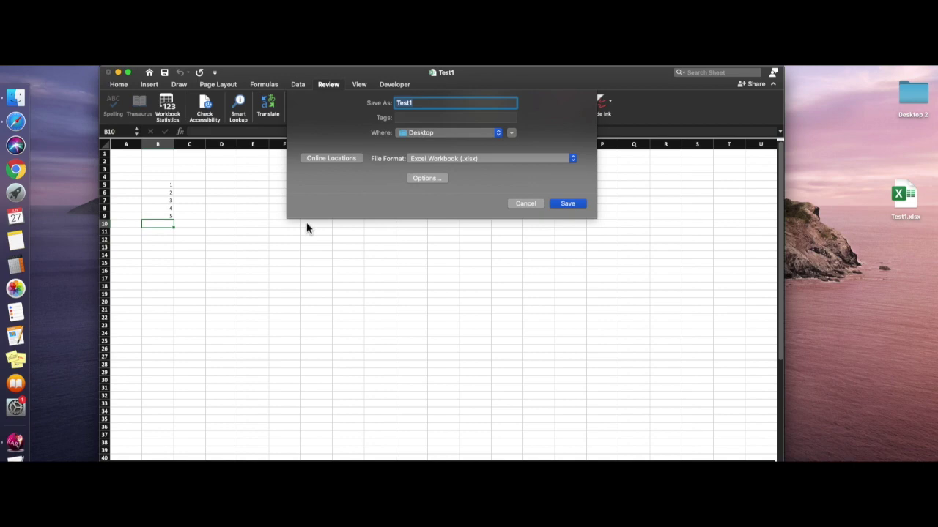
{"action": "type", "text": "Tes"}
{"action": "type", "text": "t2"}
{"action": "left_click", "coordinate": [573, 205]}
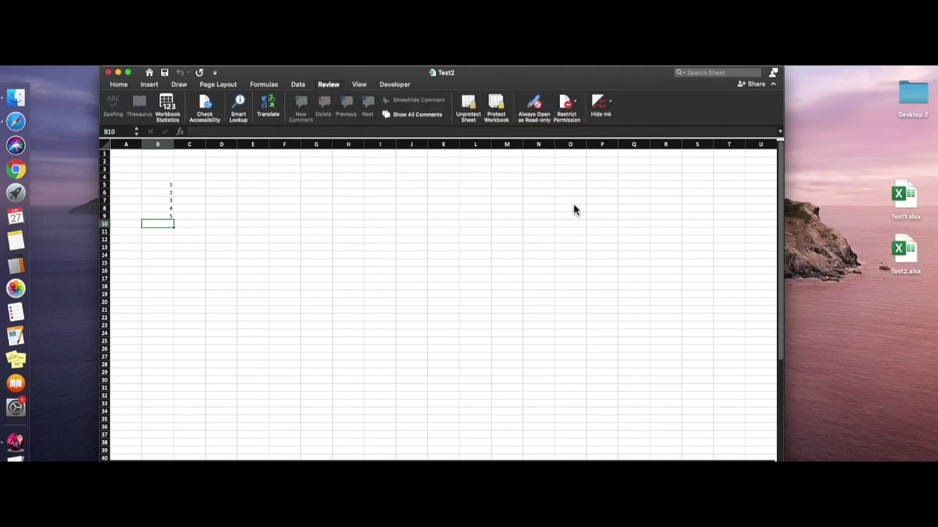
- Minimise Excel and place Test1.xlsx and Test2.xlsx together on the desktop
{"action": "left_click", "coordinate": [118, 73]}
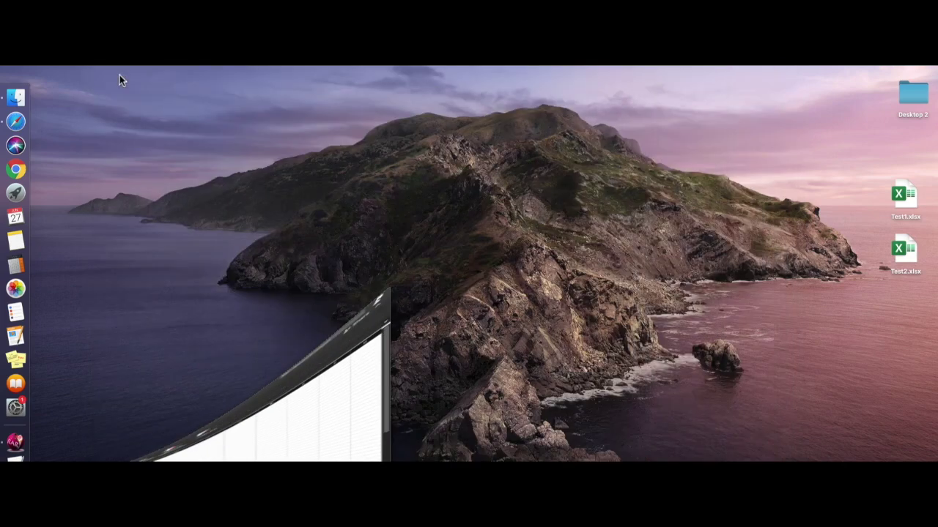
{"action": "left_click_drag", "start_coordinate": [904, 208], "coordinate": [677, 135]}
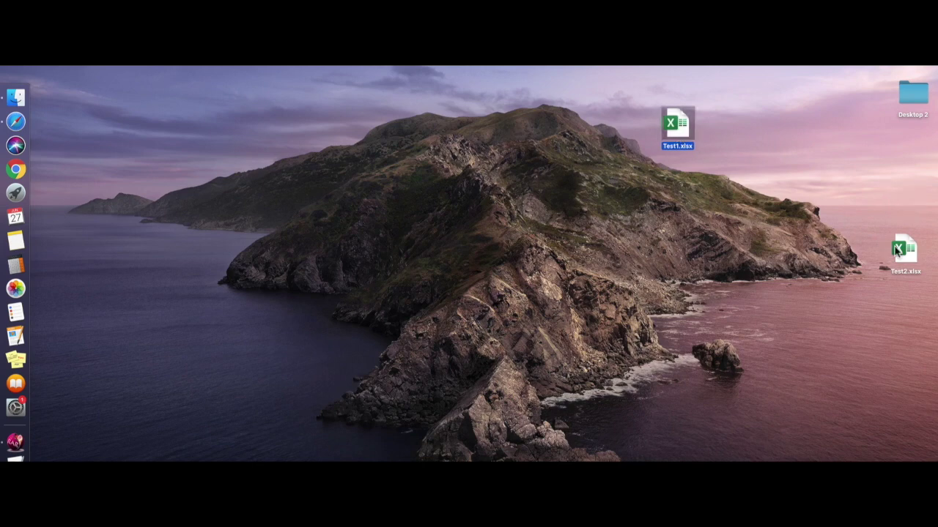
{"action": "left_click_drag", "start_coordinate": [901, 249], "coordinate": [674, 180]}
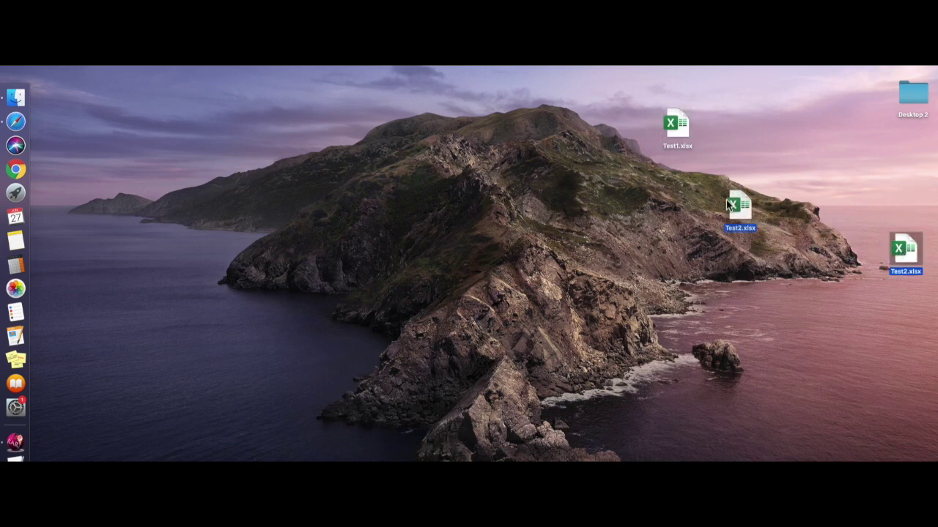
{"action": "left_click", "coordinate": [689, 262]}
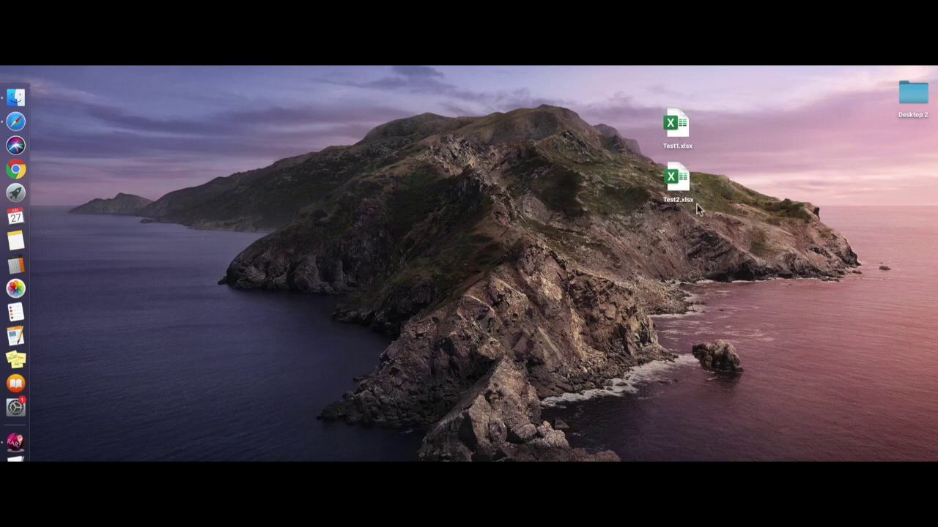
- Rename Test1.xlsx to Test1.zip, accepting the extension change
{"action": "left_click", "coordinate": [685, 149]}
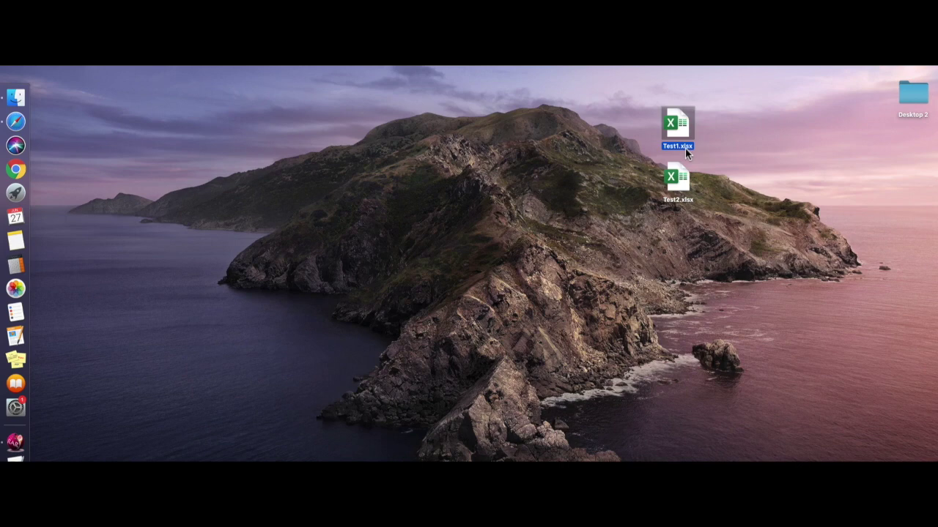
{"action": "left_click", "coordinate": [686, 149]}
{"action": "key", "text": "BackSpace"}
{"action": "key", "text": "BackSpace"}
{"action": "key", "text": "BackSpace"}
{"action": "type", "text": "zip"}
{"action": "key", "text": "Return"}
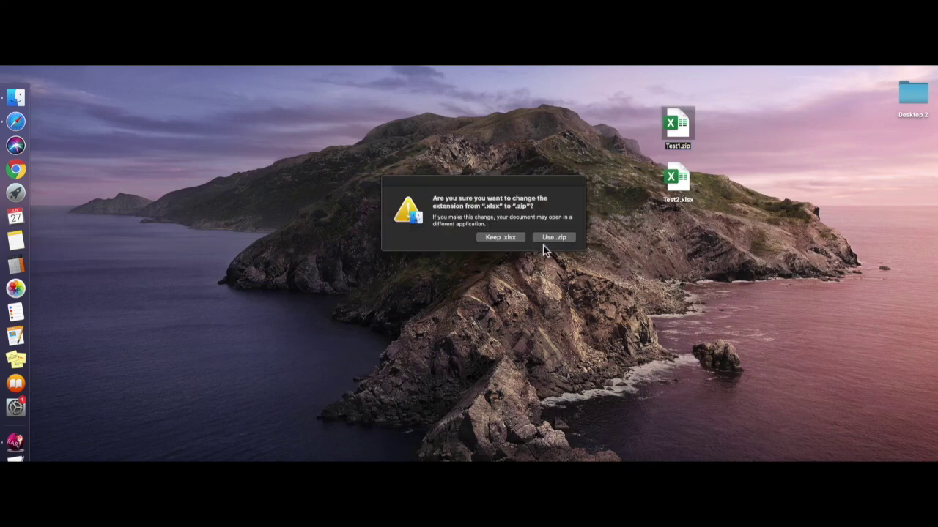
{"action": "left_click", "coordinate": [562, 240]}
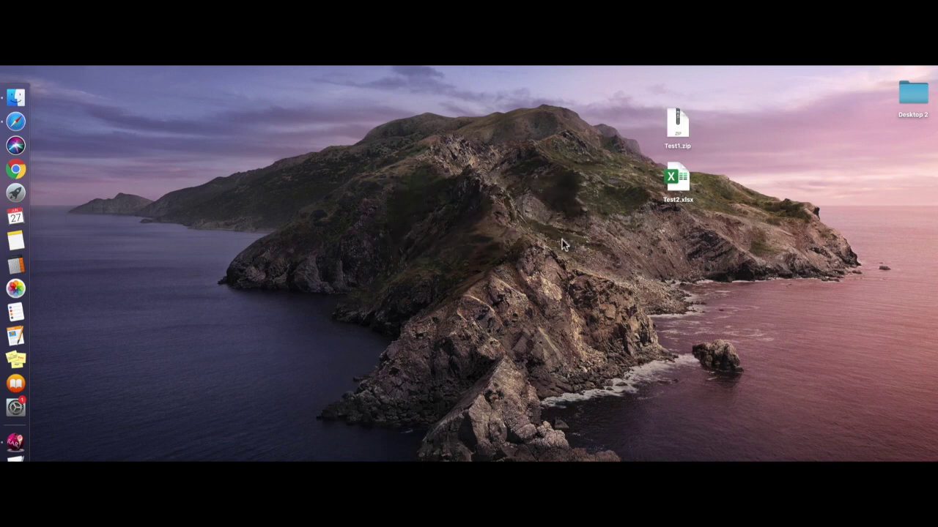
- Rename Test2.xlsx to Test2.zip, accepting the extension change
{"action": "left_click", "coordinate": [674, 206]}
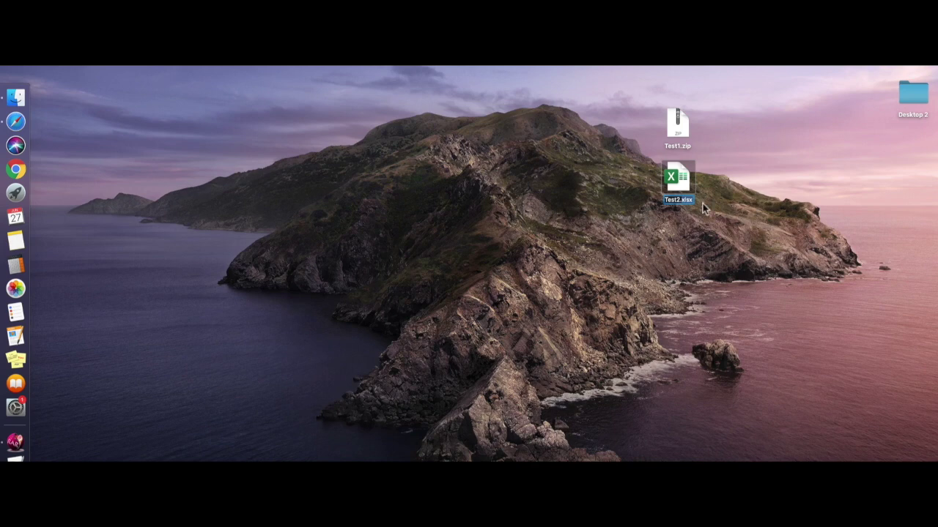
{"action": "type", "text": "zip"}
{"action": "key", "text": "Return"}
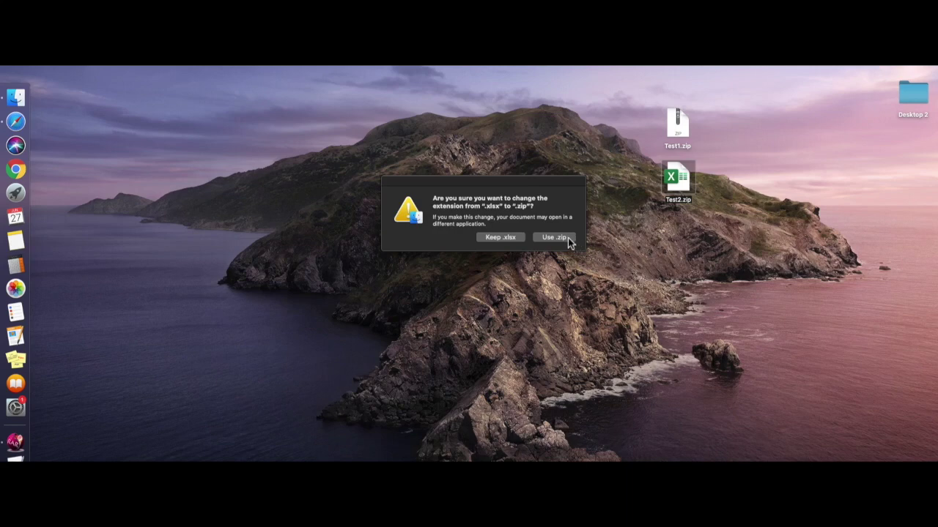
{"action": "left_click", "coordinate": [568, 238]}
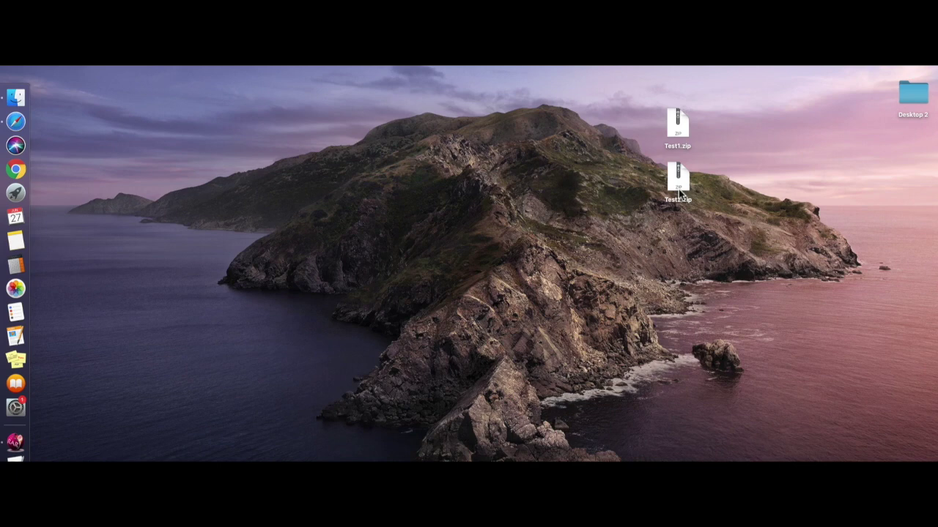
- Extract Test1.zip and place the Test1 folder beside the archive
{"action": "left_click", "coordinate": [685, 129]}
{"action": "right_click", "coordinate": [685, 129]}
{"action": "mouse_move", "coordinate": [710, 139]}
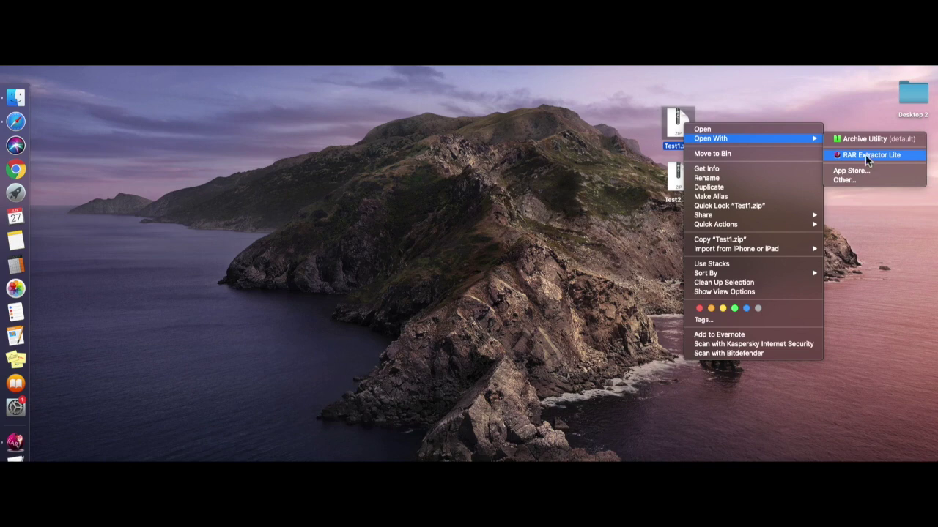
{"action": "left_click", "coordinate": [868, 160]}
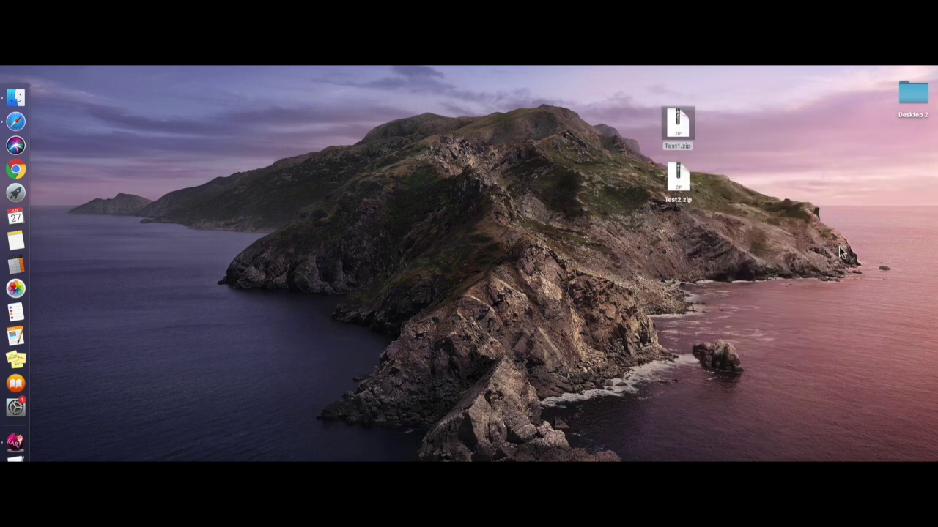
{"action": "left_click_drag", "start_coordinate": [906, 194], "coordinate": [734, 123]}
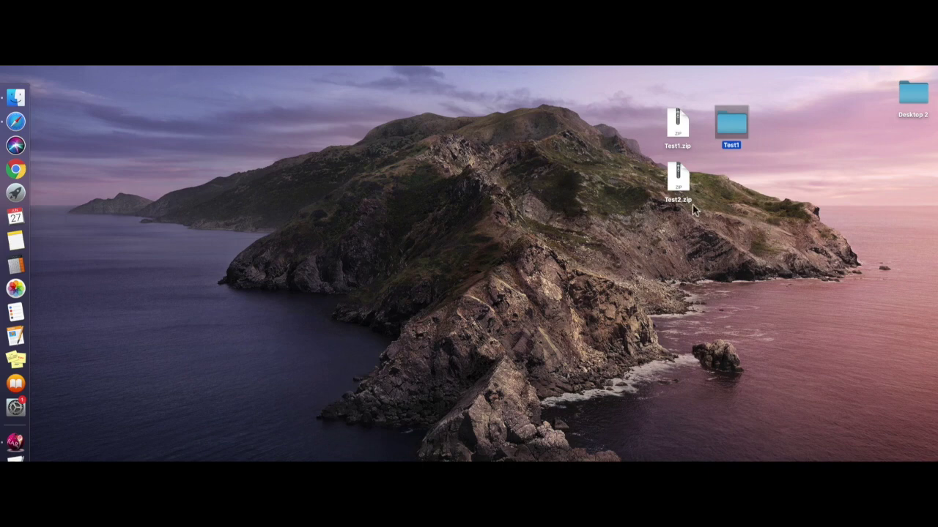
- Extract Test2.zip and place the Test2 folder beside the archive
{"action": "right_click", "coordinate": [683, 188]}
{"action": "mouse_move", "coordinate": [747, 197]}
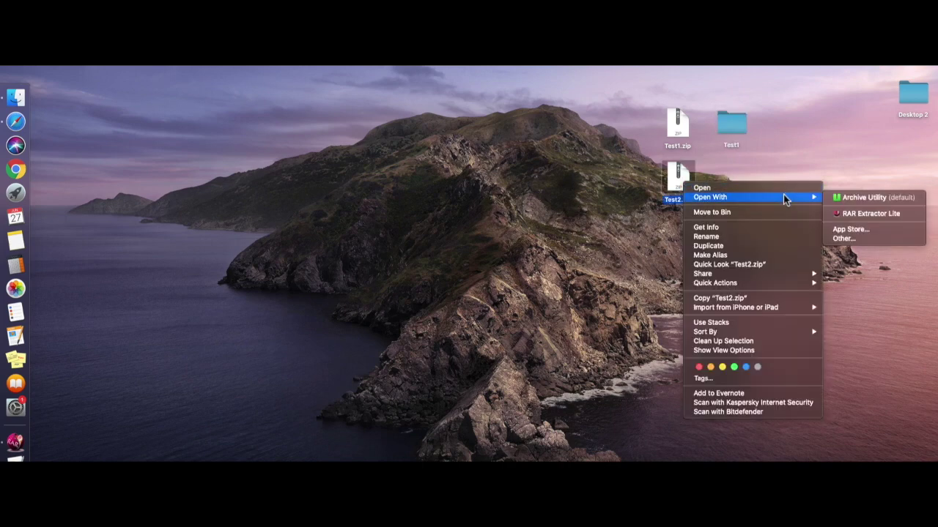
{"action": "left_click", "coordinate": [854, 214]}
{"action": "left_click_drag", "start_coordinate": [916, 199], "coordinate": [733, 181]}
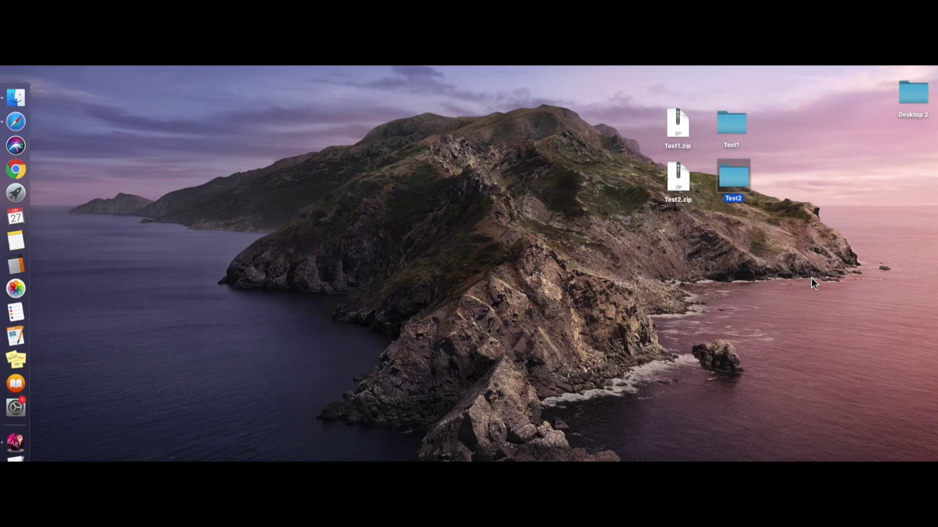
{"action": "left_click", "coordinate": [798, 279]}
{"action": "left_click", "coordinate": [677, 183]}
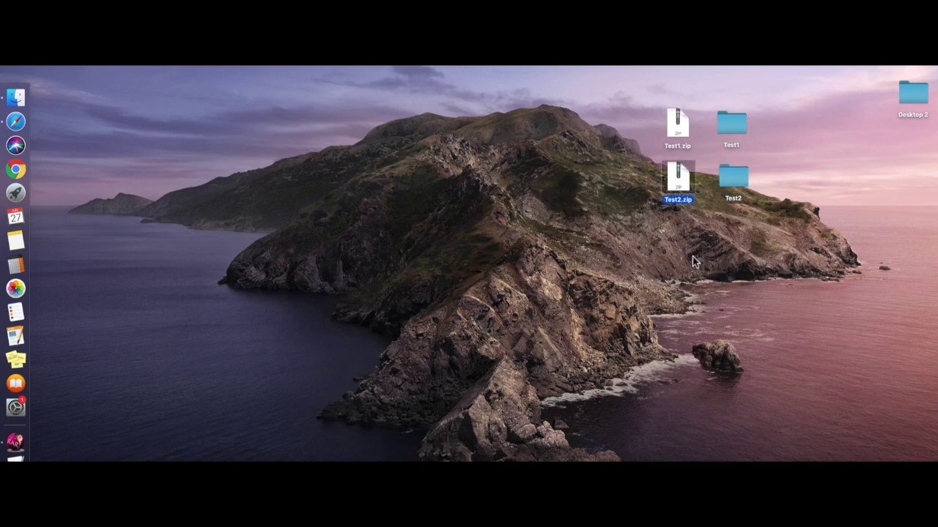
{"action": "left_click", "coordinate": [736, 182]}
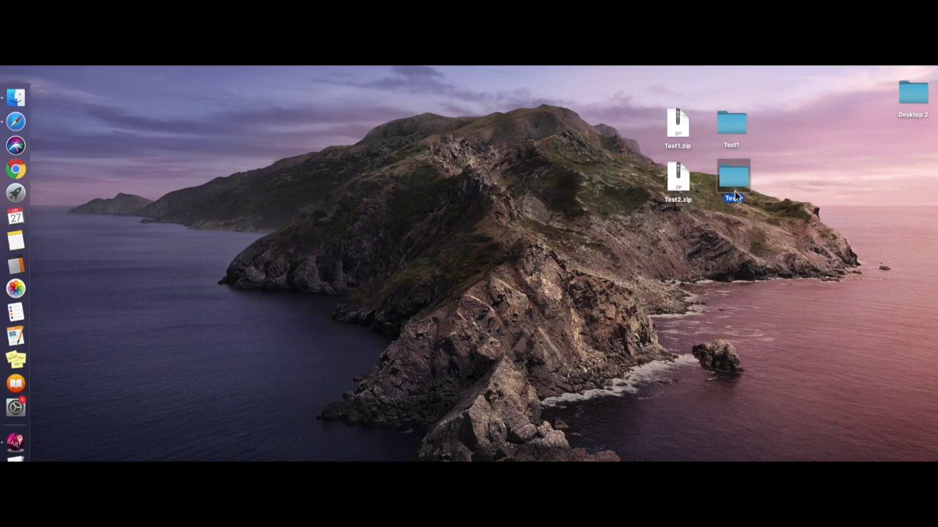
- Browse Test2 > xl > worksheets to reveal sheet1.xml
{"action": "double_click", "coordinate": [737, 187]}
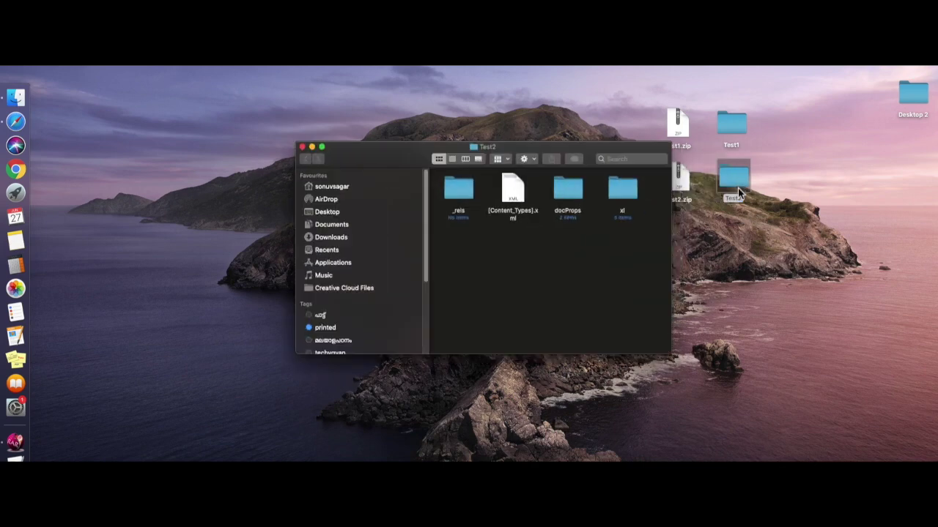
{"action": "left_click", "coordinate": [624, 197]}
{"action": "double_click", "coordinate": [624, 196]}
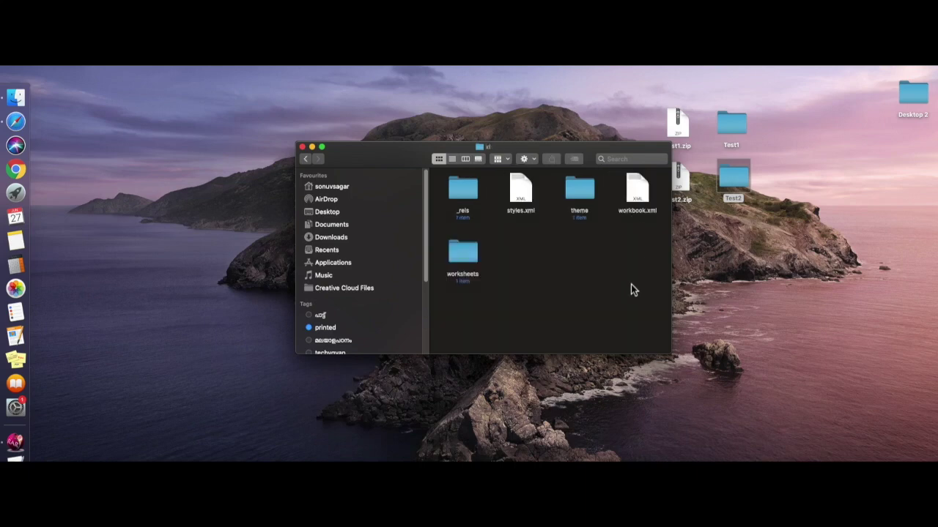
{"action": "double_click", "coordinate": [463, 255]}
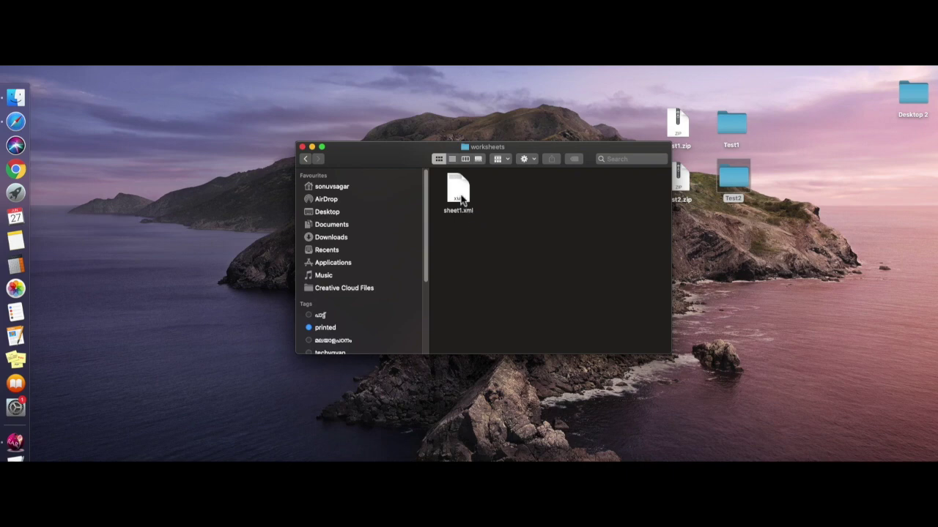
- Open Test2's sheet1.xml in TextEdit and arrange the windows apart
{"action": "right_click", "coordinate": [462, 198]}
{"action": "mouse_move", "coordinate": [487, 207]}
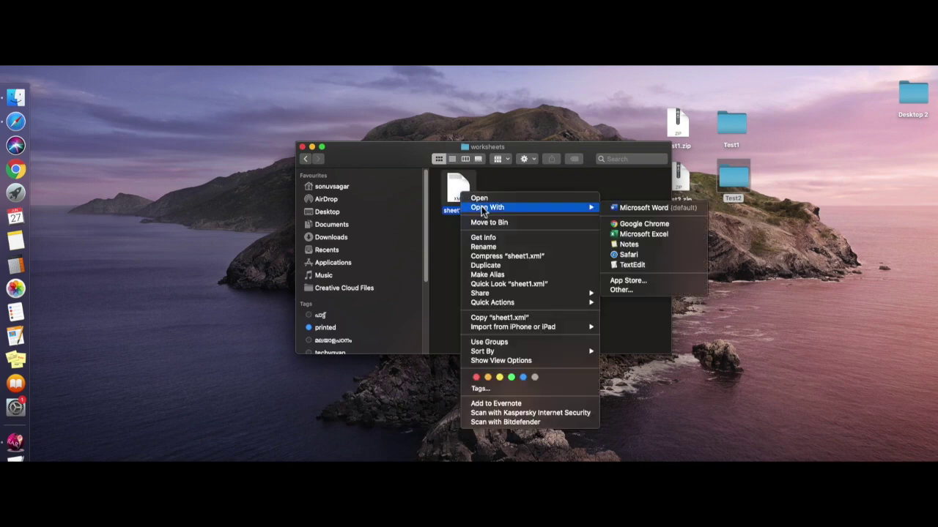
{"action": "left_click", "coordinate": [678, 266]}
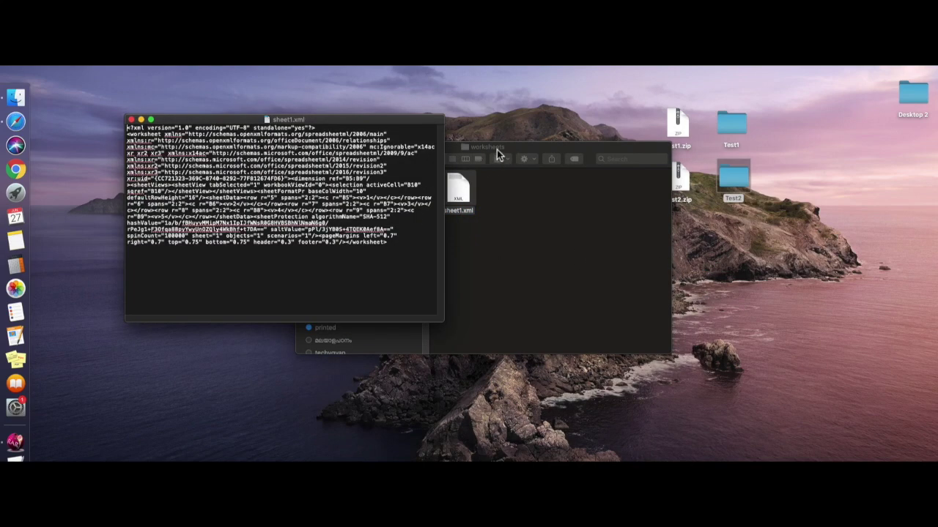
{"action": "left_click_drag", "start_coordinate": [497, 159], "coordinate": [331, 362]}
{"action": "left_click_drag", "start_coordinate": [315, 119], "coordinate": [445, 126]}
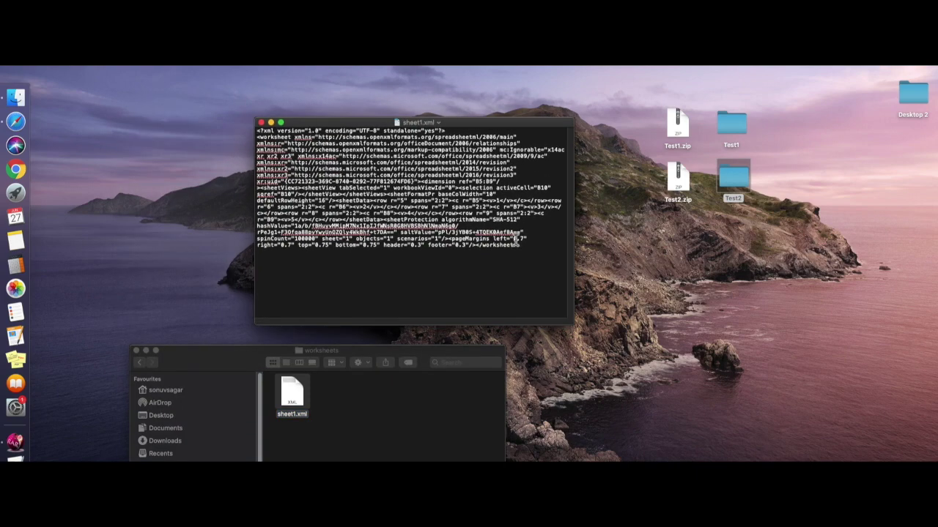
- Select the sheetProtection element with its hash and salt values
{"action": "left_click_drag", "start_coordinate": [532, 250], "coordinate": [242, 131]}
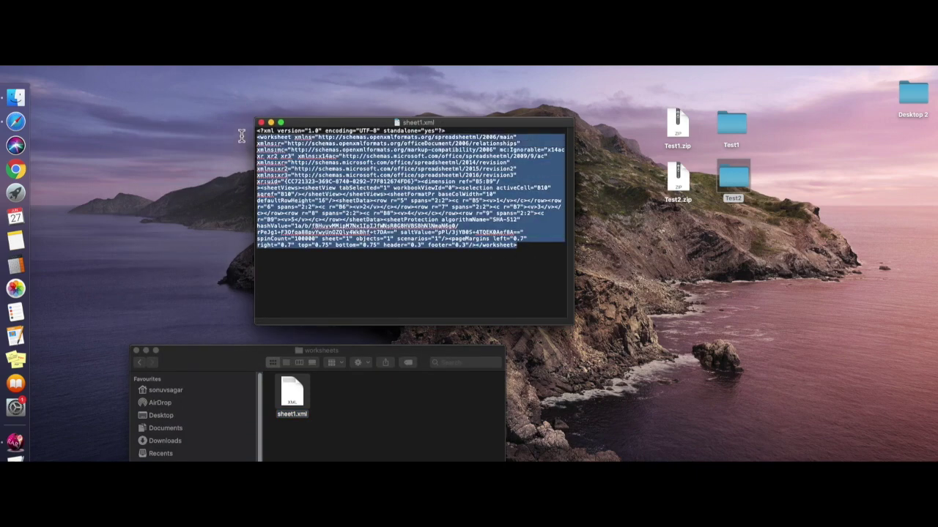
{"action": "left_click", "coordinate": [424, 261]}
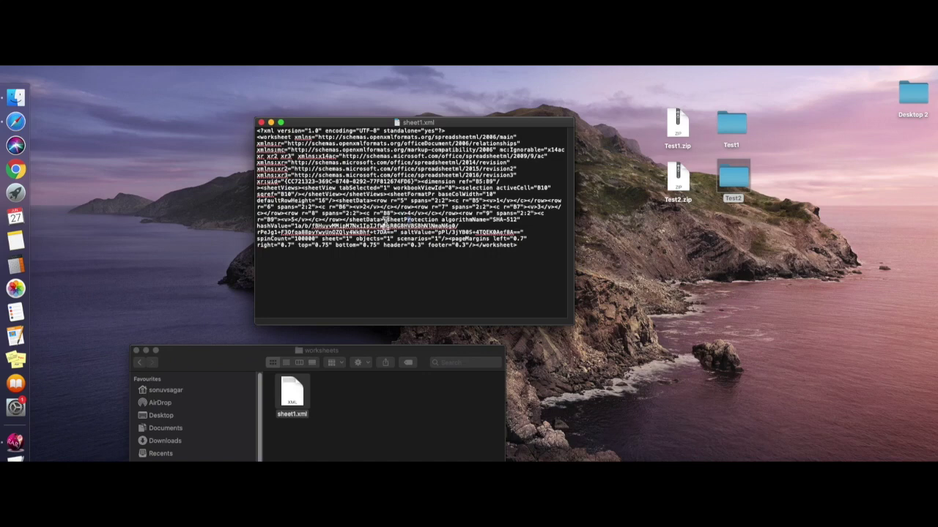
{"action": "left_click_drag", "start_coordinate": [383, 220], "coordinate": [401, 221]}
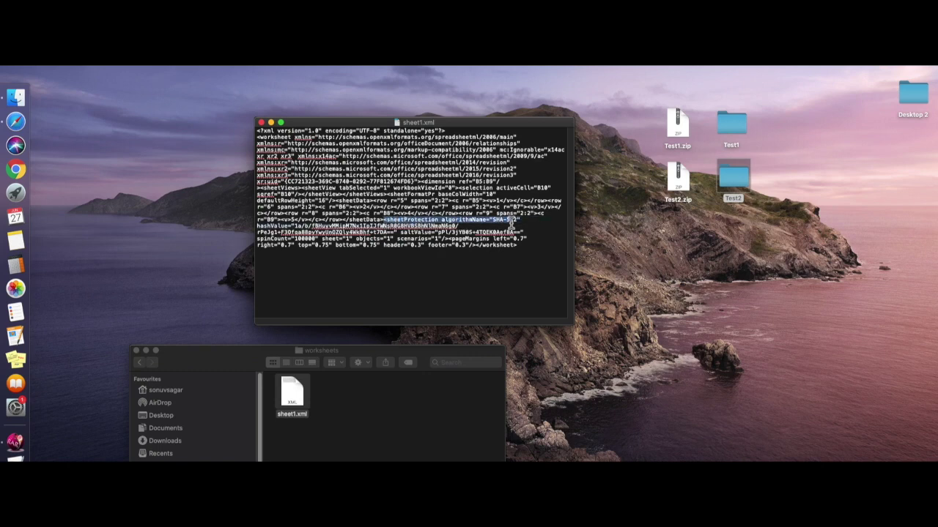
{"action": "mouse_move", "coordinate": [399, 220]}
{"action": "left_mouse_down"}
{"action": "mouse_move", "coordinate": [524, 222]}
{"action": "mouse_move", "coordinate": [536, 233]}
{"action": "left_mouse_up"}
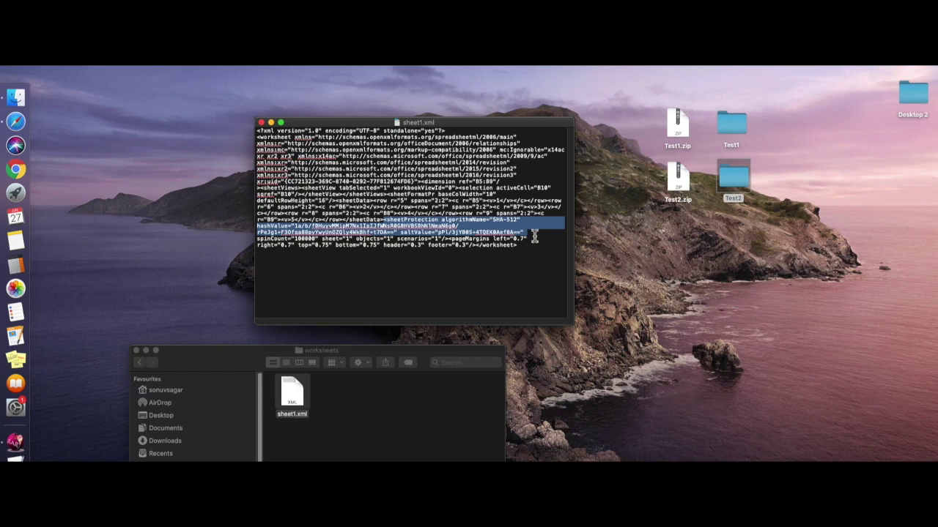
{"action": "mouse_move", "coordinate": [534, 234]}
{"action": "left_mouse_down"}
{"action": "mouse_move", "coordinate": [415, 247]}
{"action": "mouse_move", "coordinate": [447, 246]}
{"action": "left_mouse_up"}
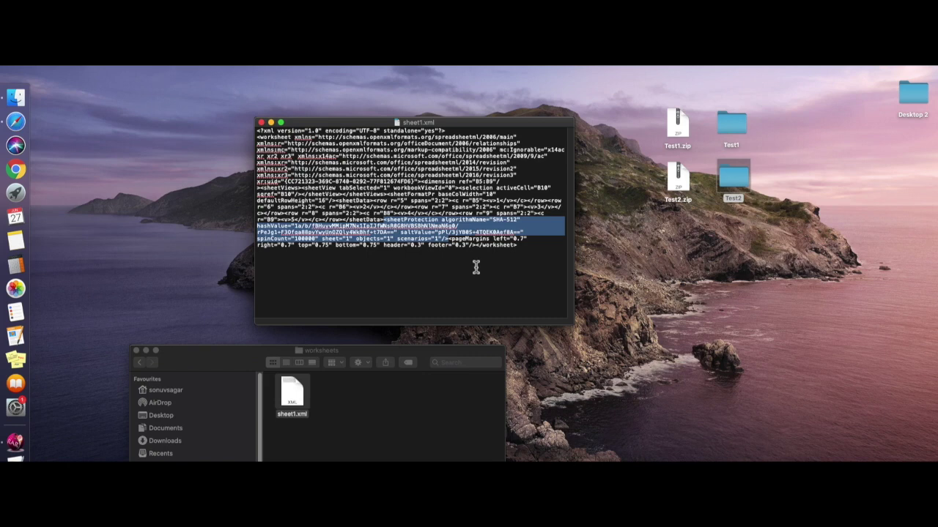
{"action": "double_click", "coordinate": [727, 130]}
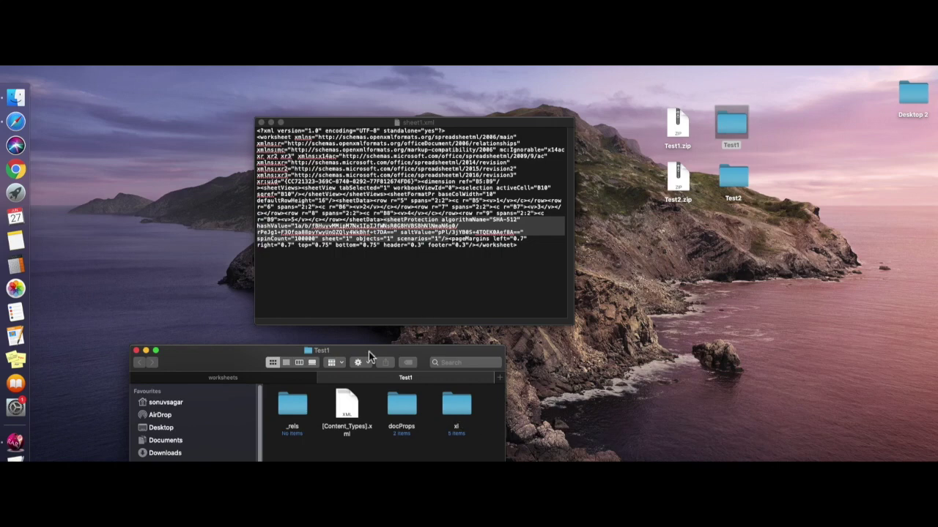
- Open Test1's sheet1.xml from xl > worksheets in TextEdit
{"action": "left_click_drag", "start_coordinate": [369, 352], "coordinate": [793, 254]}
{"action": "left_click", "coordinate": [878, 314]}
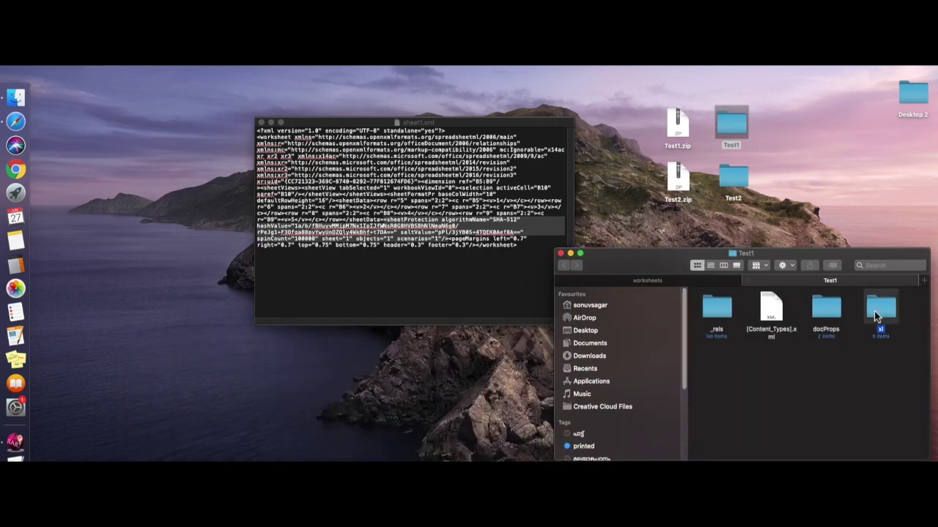
{"action": "double_click", "coordinate": [877, 315]}
{"action": "double_click", "coordinate": [718, 381]}
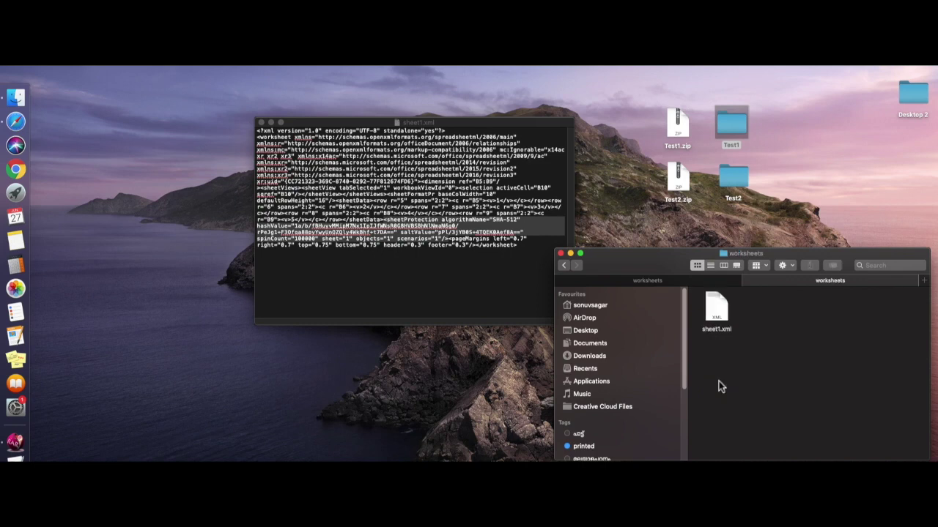
{"action": "right_click", "coordinate": [722, 318]}
{"action": "mouse_move", "coordinate": [747, 331]}
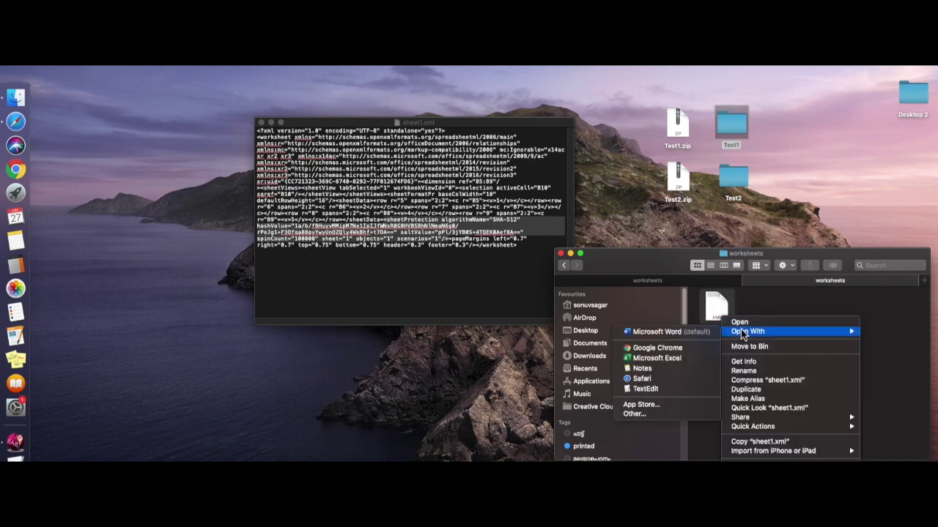
{"action": "left_click", "coordinate": [684, 390]}
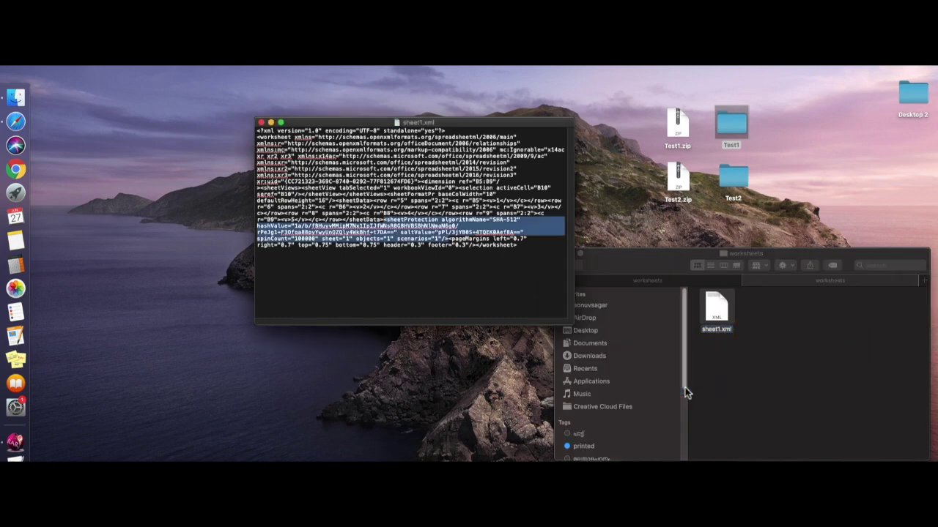
- Close the Finder window and put Test1's sheet1.xml in its own window beside Test2's
{"action": "left_click_drag", "start_coordinate": [667, 262], "coordinate": [477, 320]}
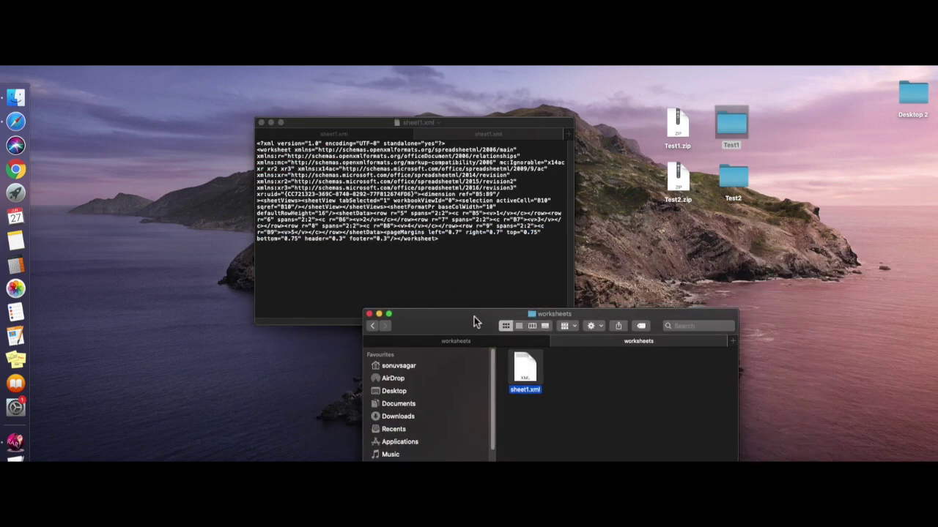
{"action": "left_click", "coordinate": [372, 316]}
{"action": "left_click_drag", "start_coordinate": [488, 134], "coordinate": [697, 173]}
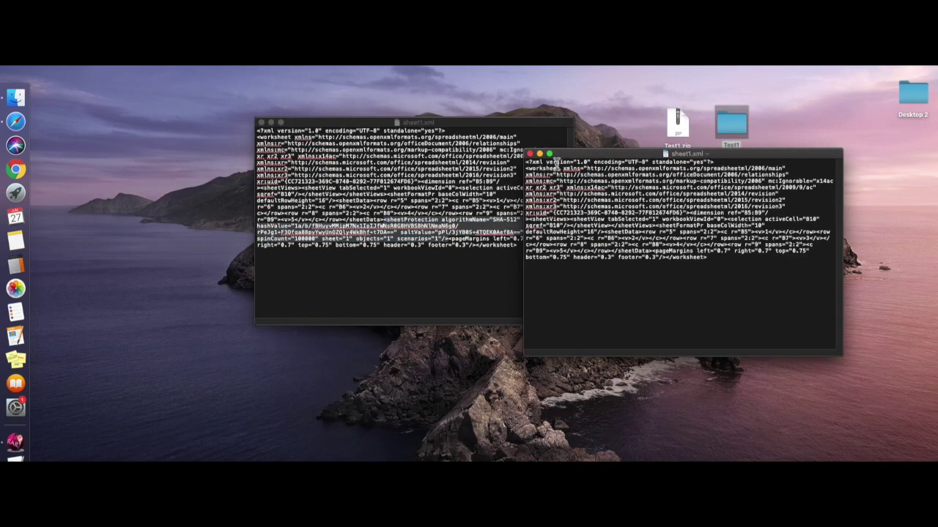
{"action": "mouse_move", "coordinate": [350, 122]}
{"action": "left_mouse_down"}
{"action": "mouse_move", "coordinate": [257, 159]}
{"action": "mouse_move", "coordinate": [272, 153]}
{"action": "left_mouse_up"}
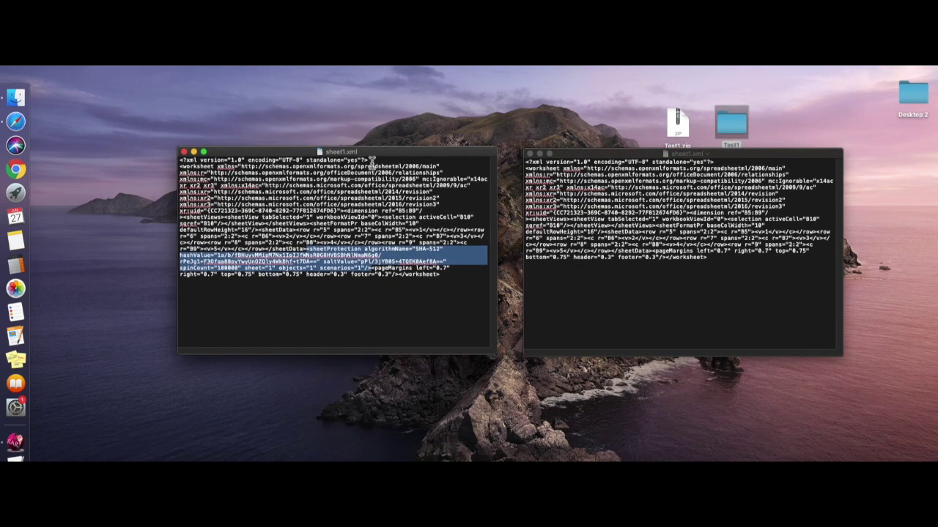
{"action": "left_click_drag", "start_coordinate": [590, 155], "coordinate": [569, 154]}
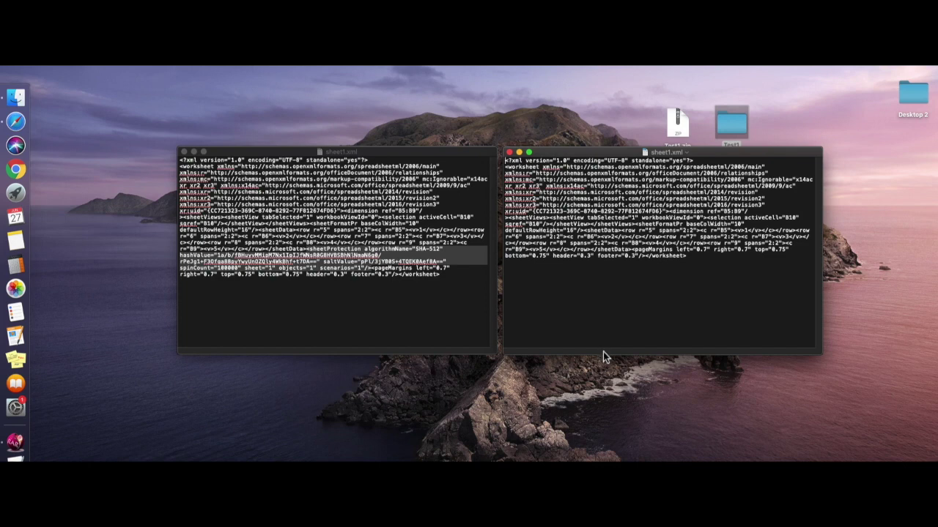
{"action": "left_click_drag", "start_coordinate": [605, 356], "coordinate": [605, 363]}
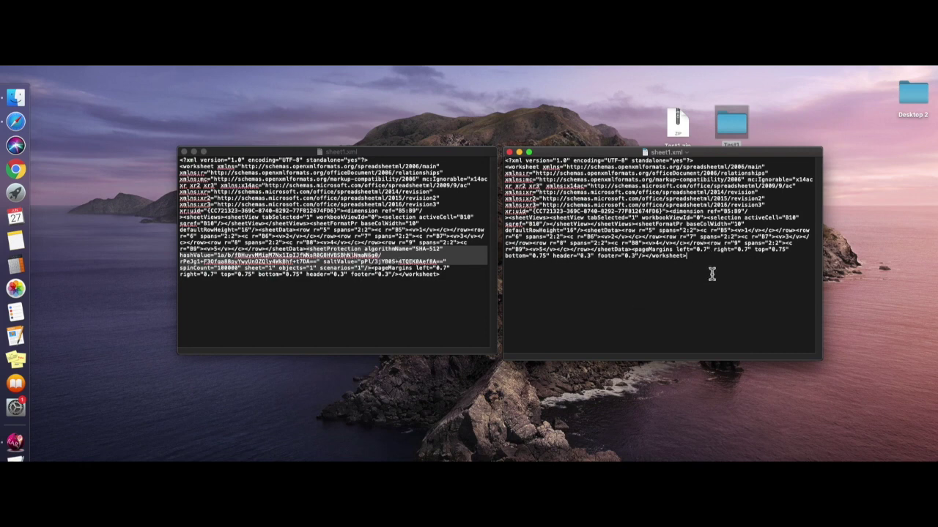
{"action": "left_click", "coordinate": [713, 269]}
- Close Test1's sheet1.xml and delete the selected sheetProtection element
{"action": "left_click", "coordinate": [510, 153]}
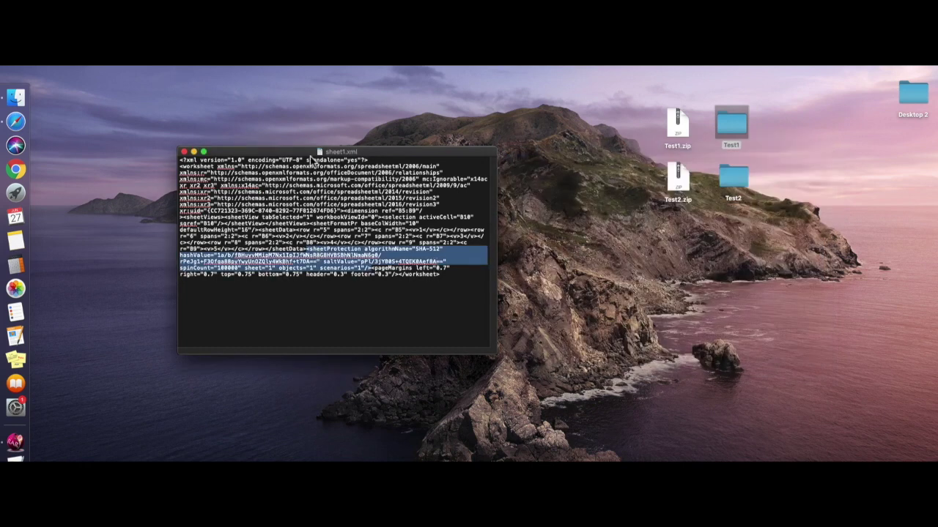
{"action": "right_click", "coordinate": [376, 257]}
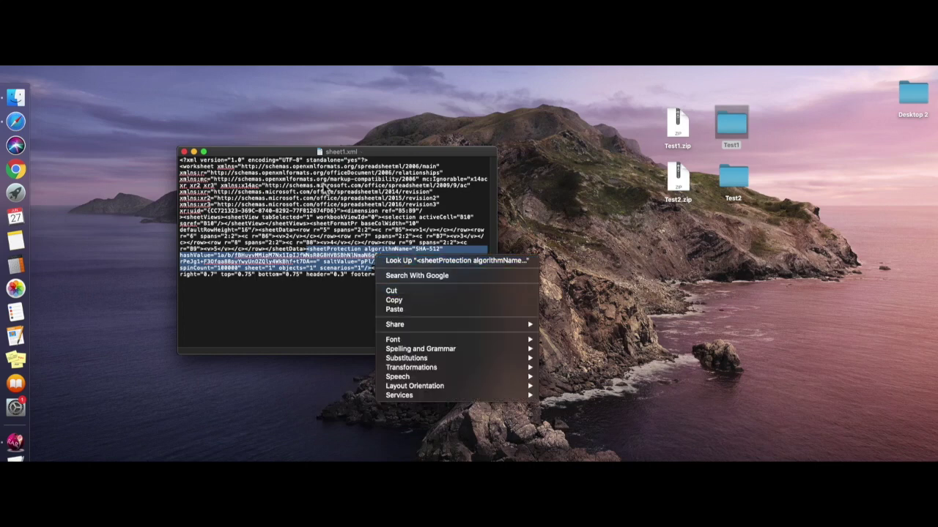
{"action": "left_click", "coordinate": [341, 156]}
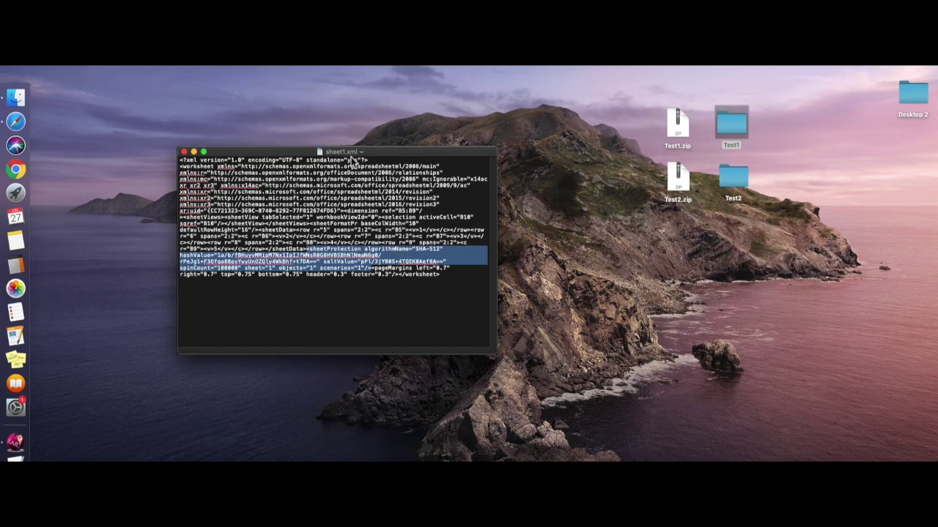
{"action": "key", "text": "BackSpace"}
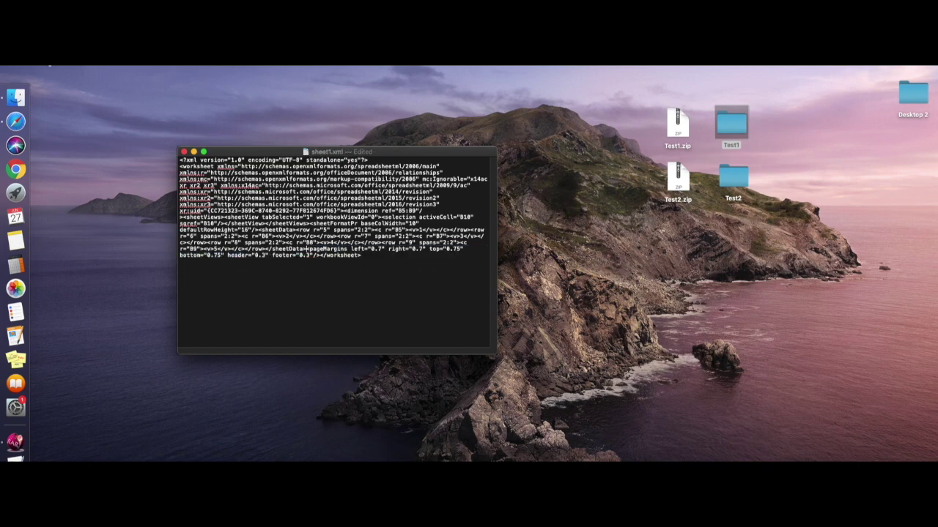
- Save the edited sheet1.xml and close it
{"action": "left_click", "coordinate": [66, 66]}
{"action": "left_click", "coordinate": [89, 115]}
{"action": "left_click", "coordinate": [184, 153]}
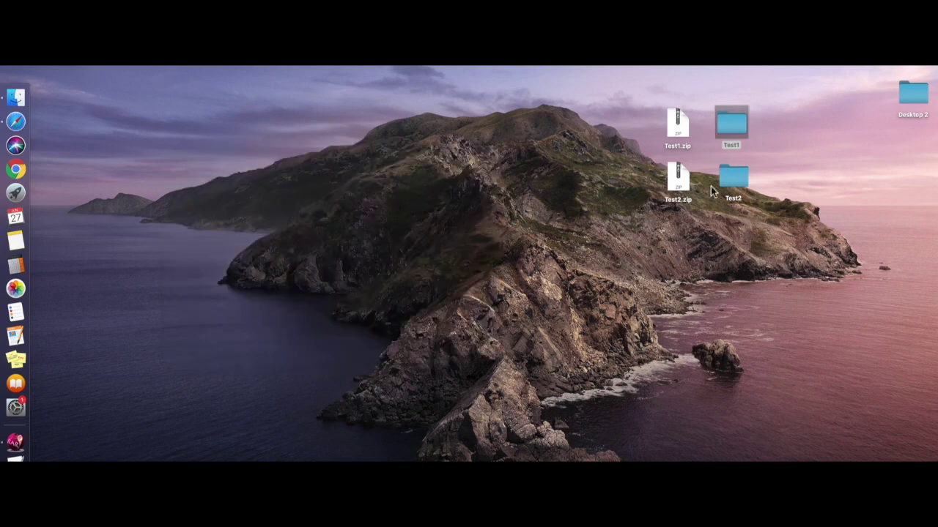
- Open the Test2 folder, check xl > worksheets, and return to its top level
{"action": "left_click", "coordinate": [737, 182]}
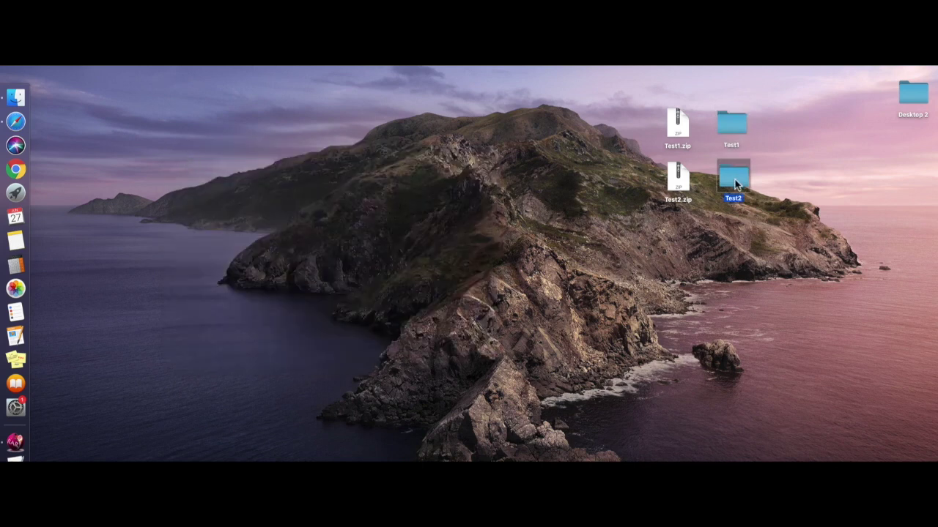
{"action": "double_click", "coordinate": [734, 180]}
{"action": "double_click", "coordinate": [394, 131]}
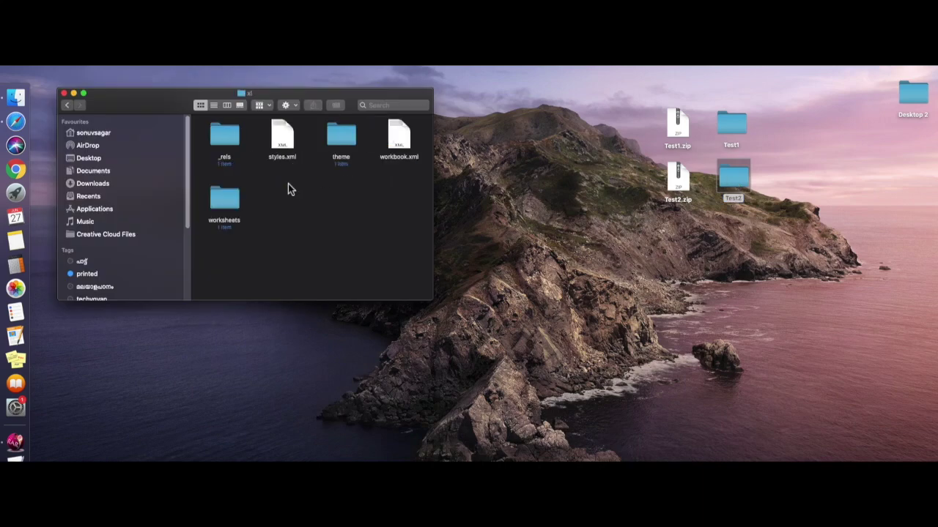
{"action": "double_click", "coordinate": [224, 202]}
{"action": "left_click", "coordinate": [224, 137]}
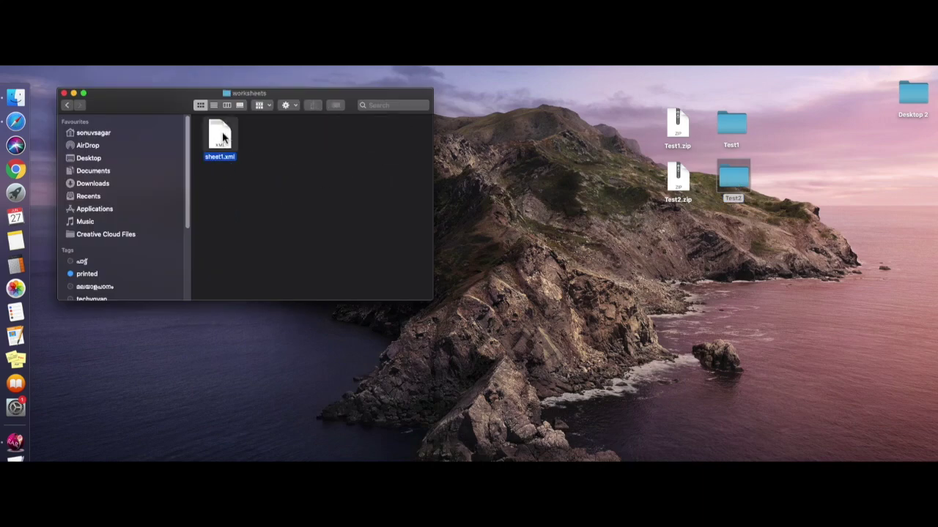
{"action": "left_click", "coordinate": [69, 106]}
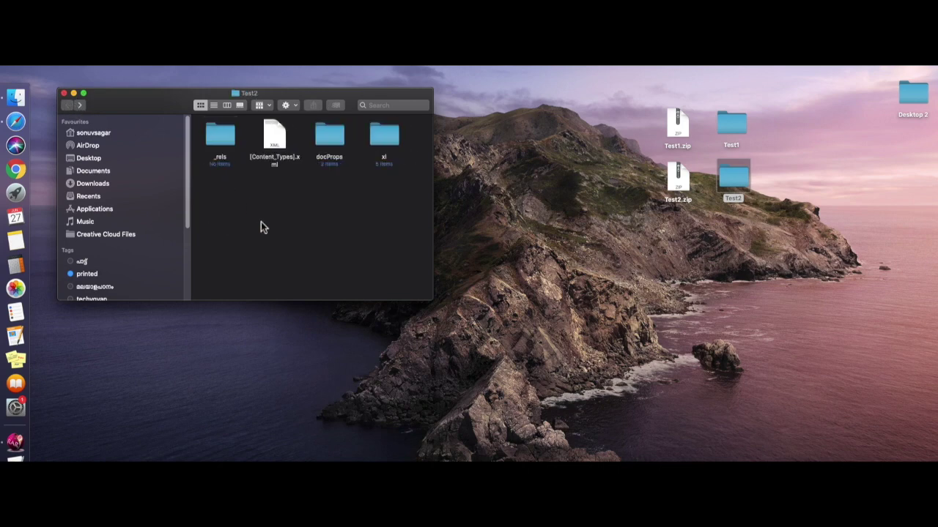
- Compress the four Test2 items into Archive.zip
{"action": "left_click_drag", "start_coordinate": [217, 180], "coordinate": [397, 140]}
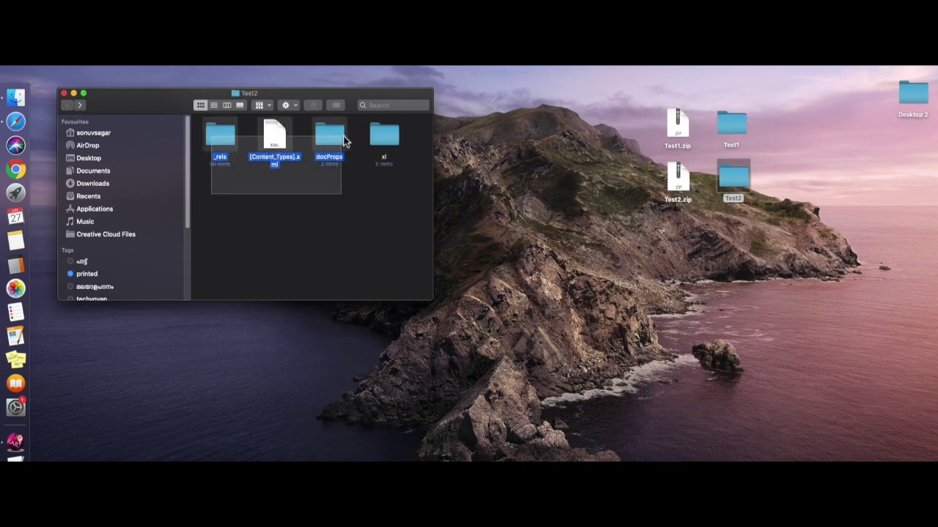
{"action": "right_click", "coordinate": [387, 138]}
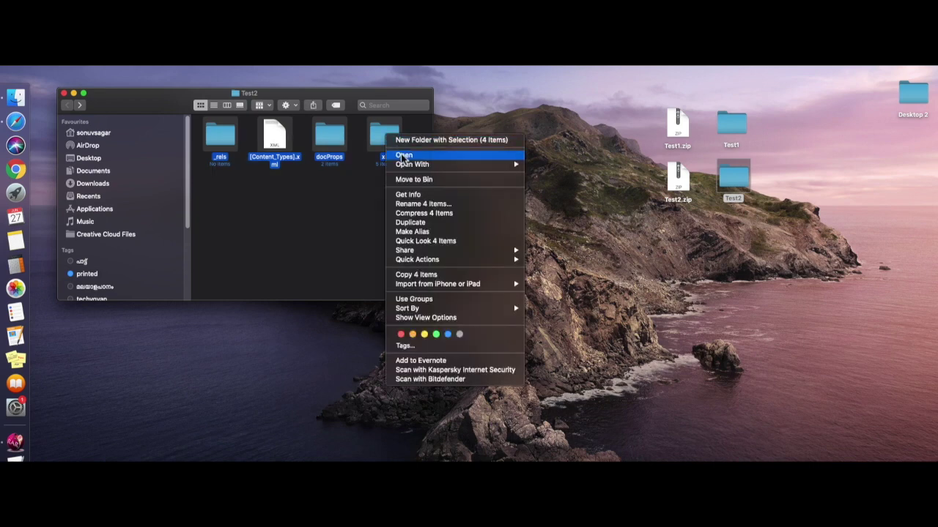
{"action": "left_click", "coordinate": [441, 213]}
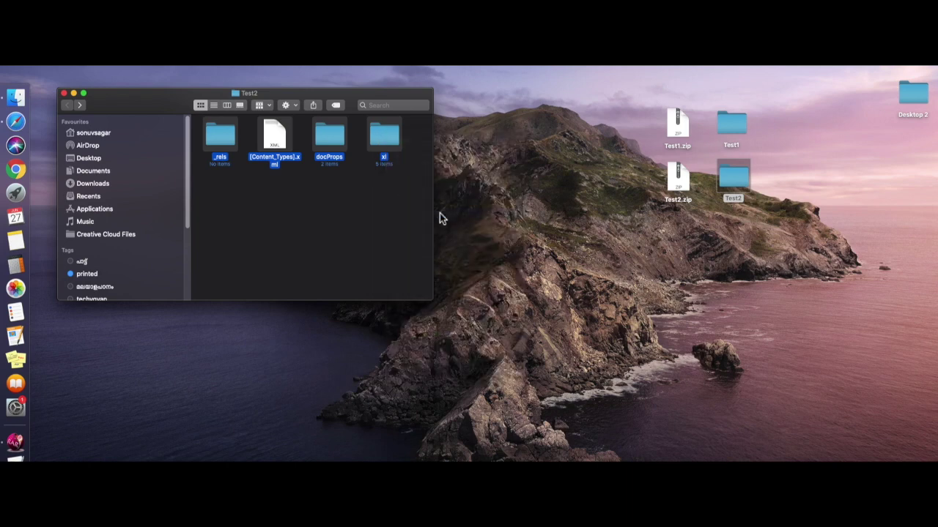
- Move Archive.zip to the desktop, minimise the Test2 window, and begin renaming the archive
{"action": "left_click", "coordinate": [345, 176]}
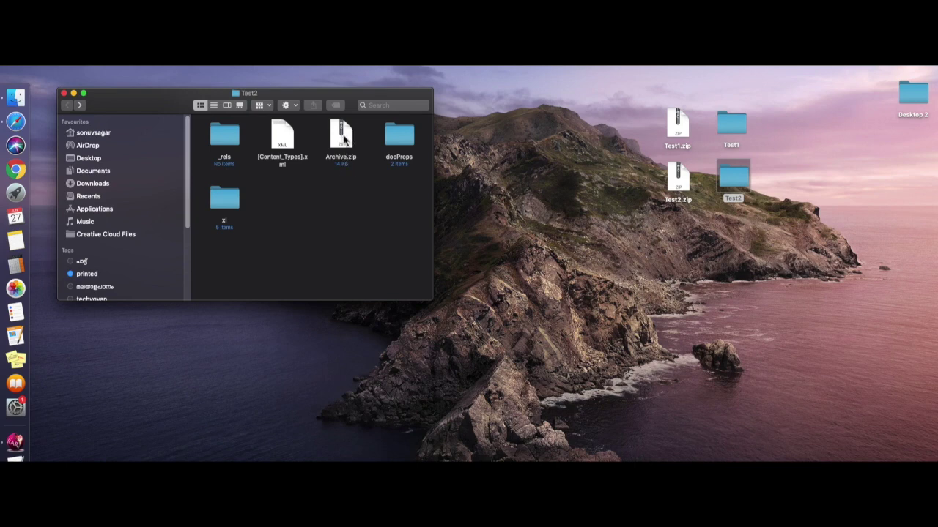
{"action": "mouse_move", "coordinate": [342, 160]}
{"action": "left_mouse_down"}
{"action": "mouse_move", "coordinate": [399, 139]}
{"action": "mouse_move", "coordinate": [675, 243]}
{"action": "mouse_move", "coordinate": [683, 233]}
{"action": "left_mouse_up"}
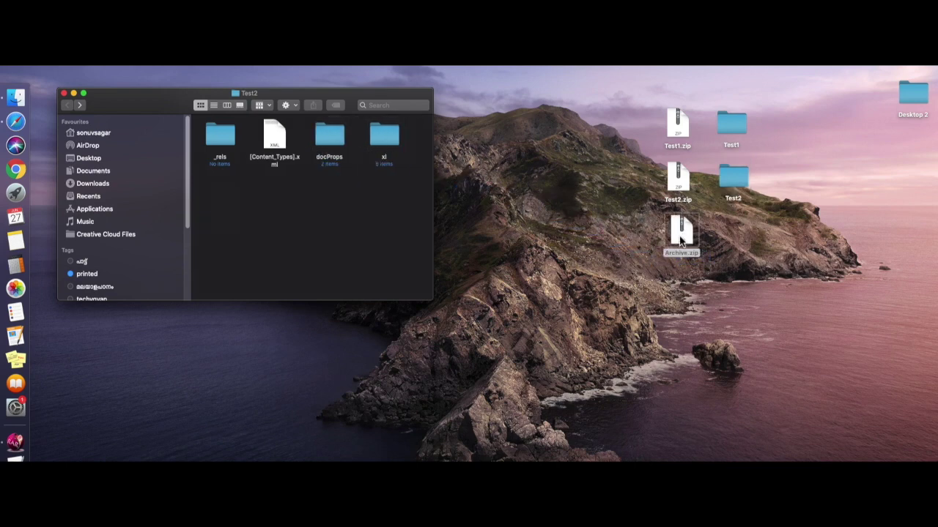
{"action": "left_click", "coordinate": [74, 93]}
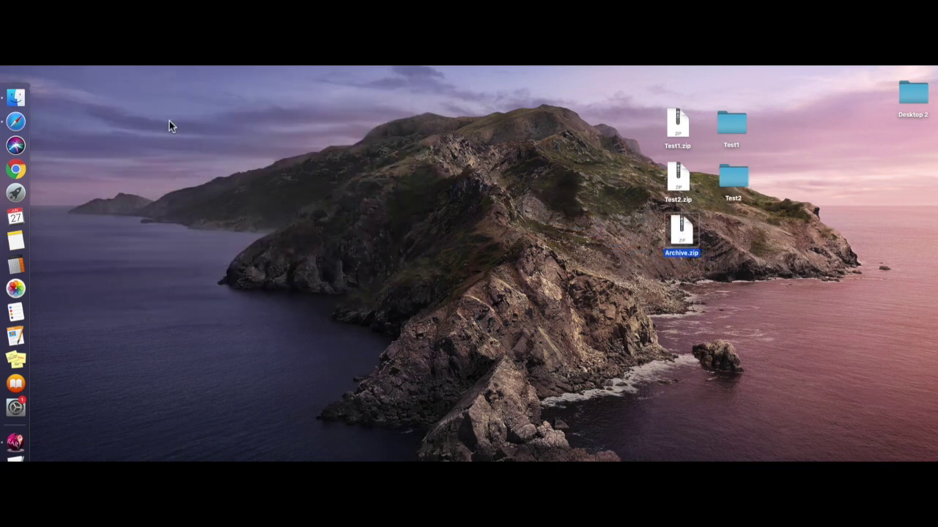
{"action": "left_click", "coordinate": [681, 254]}
- Change the desktop archive's extension from .zip to .xlsx, confirming Use .xlsx
{"action": "key", "text": "BackSpace"}
{"action": "key", "text": "BackSpace"}
{"action": "key", "text": "BackSpace"}
{"action": "type", "text": "xls"}
{"action": "type", "text": "x"}
{"action": "key", "text": "Return"}
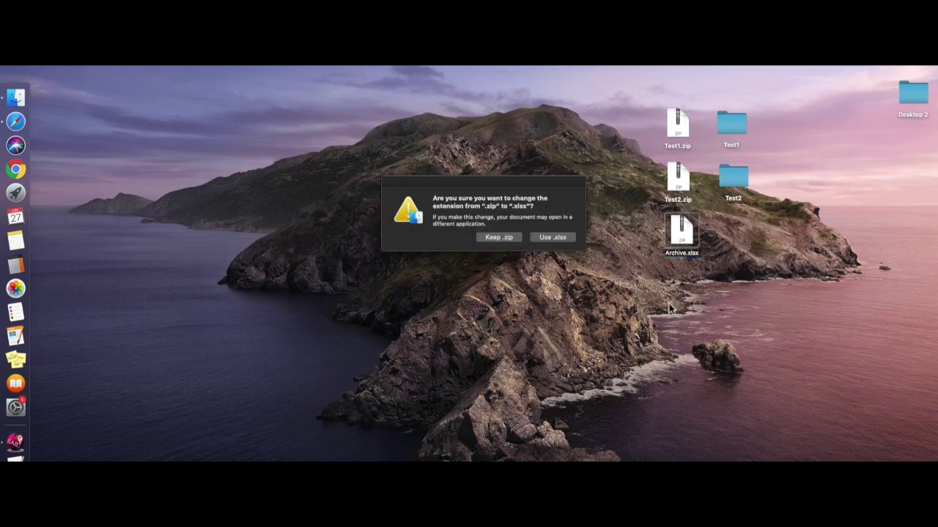
{"action": "left_click", "coordinate": [561, 240]}
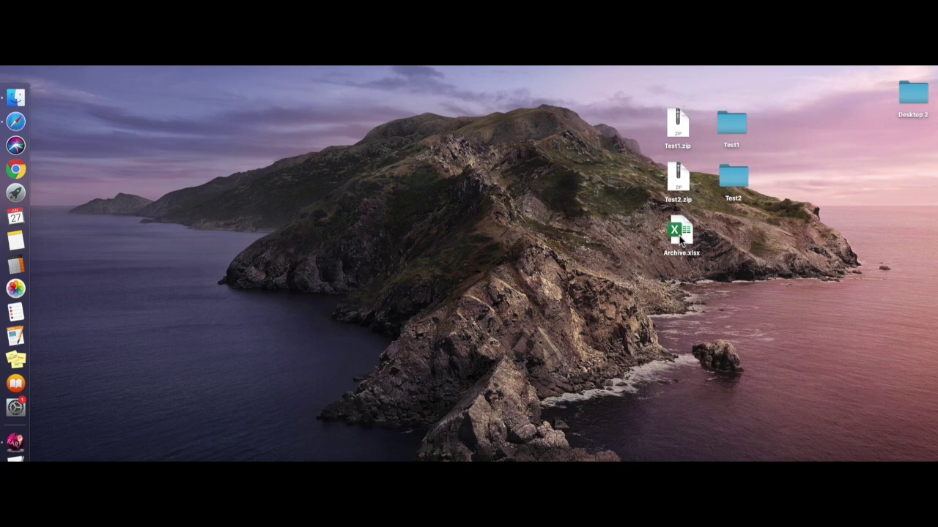
- Open Archive.xlsx and accept Excel's offer to recover the workbook's content
{"action": "left_click", "coordinate": [679, 233]}
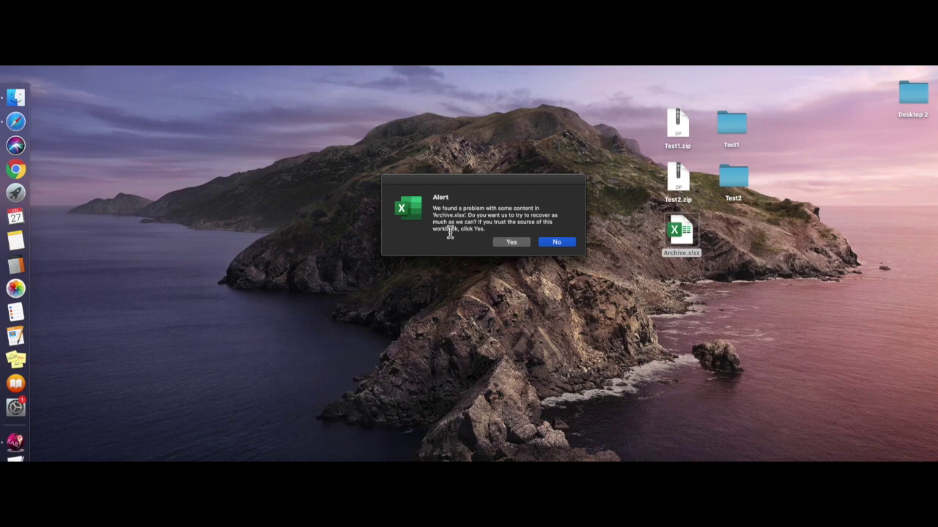
{"action": "left_click", "coordinate": [505, 241]}
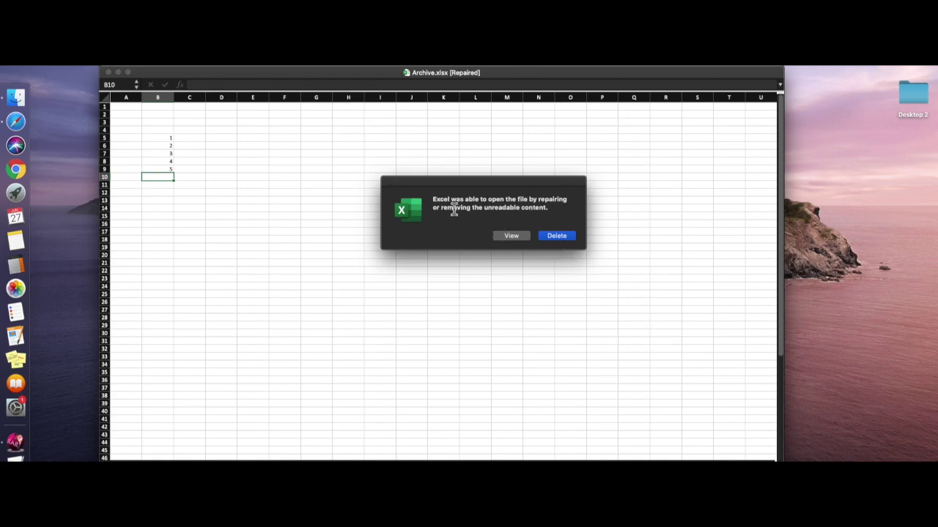
{"action": "left_click", "coordinate": [555, 236]}
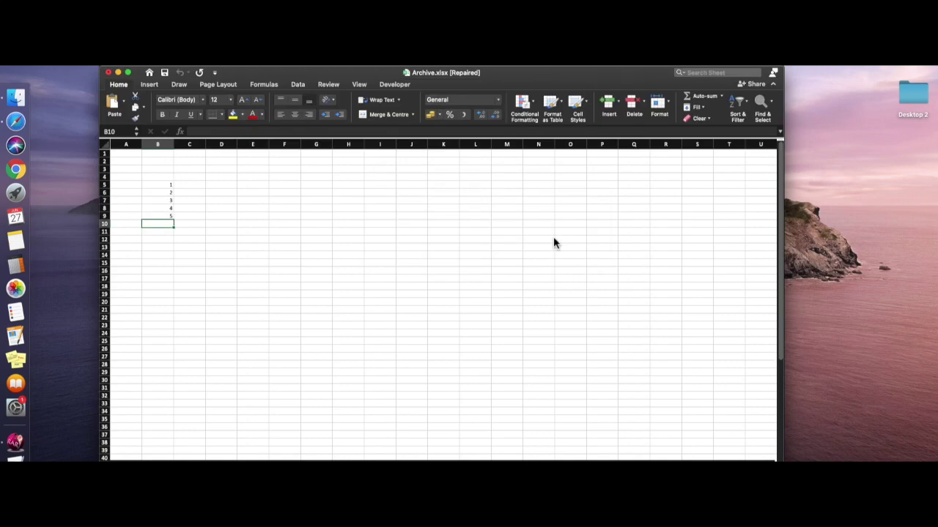
- Select B5:B10, then enter fhgh in D12, ffg in C14 and t in D17
{"action": "mouse_move", "coordinate": [157, 185]}
{"action": "left_mouse_down"}
{"action": "mouse_move", "coordinate": [160, 232]}
{"action": "mouse_move", "coordinate": [172, 241]}
{"action": "left_mouse_up"}
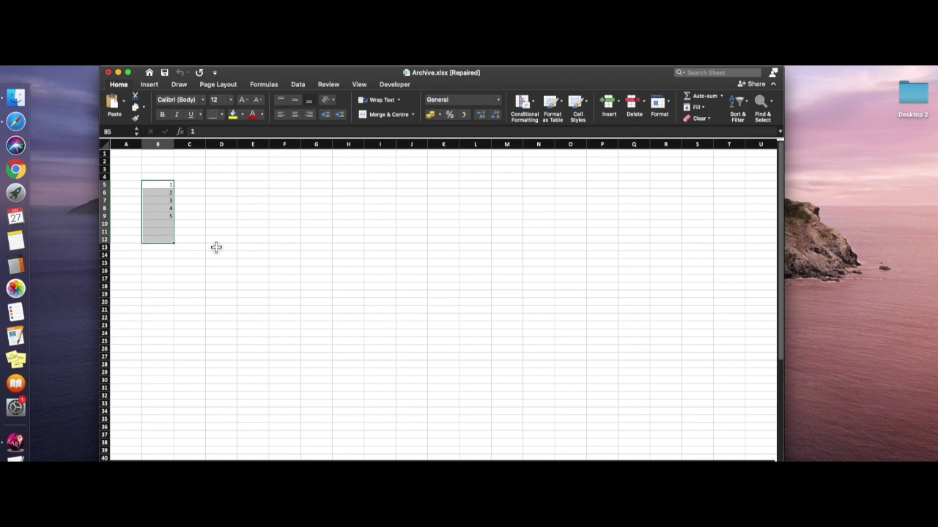
{"action": "left_click", "coordinate": [218, 242]}
{"action": "type", "text": "fhgh"}
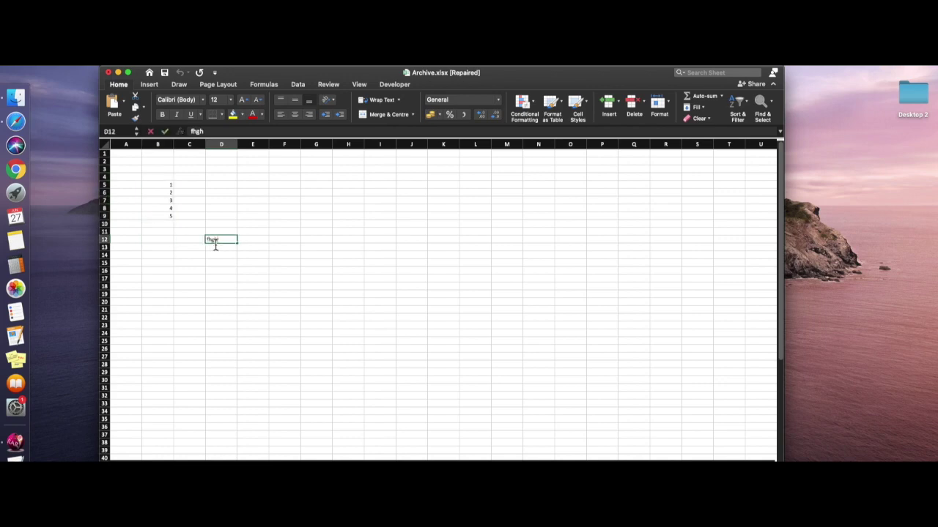
{"action": "left_click", "coordinate": [190, 255]}
{"action": "type", "text": "ffg"}
{"action": "left_click", "coordinate": [213, 278]}
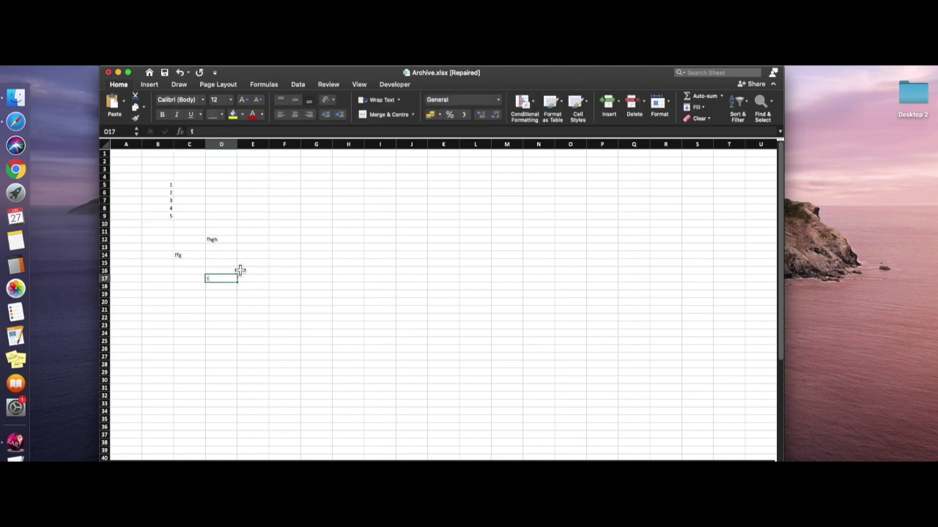
{"action": "type", "text": "t"}
{"action": "left_click", "coordinate": [280, 256]}
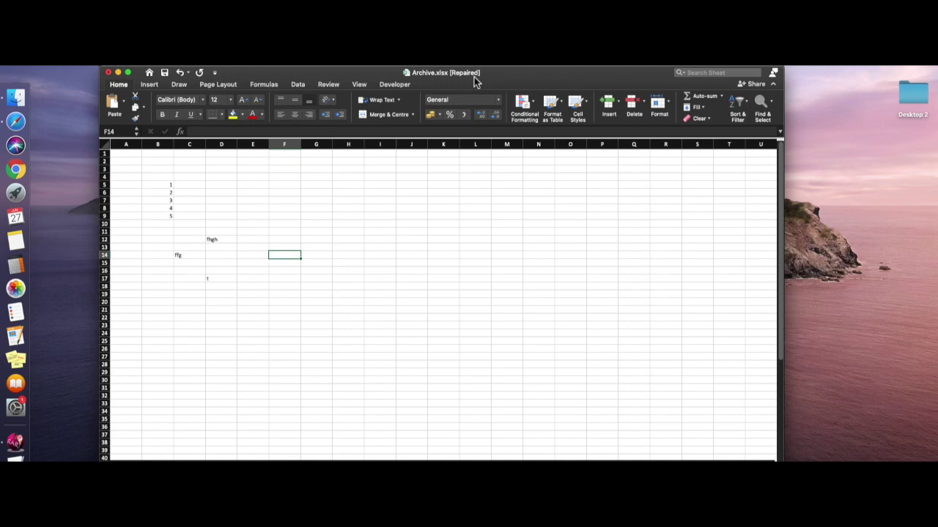
- Save As Test2final.xlsx on the Desktop, then close the workbook window
{"action": "left_click", "coordinate": [63, 69]}
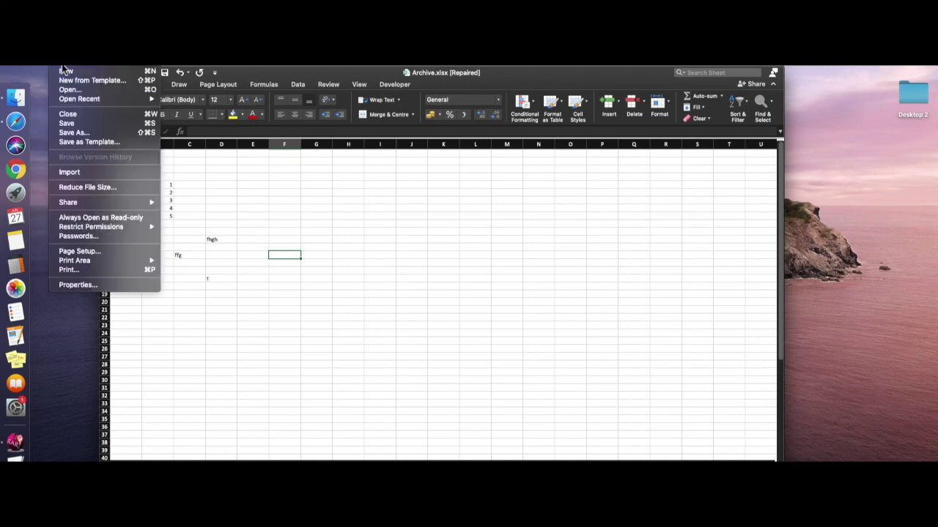
{"action": "left_click", "coordinate": [87, 133]}
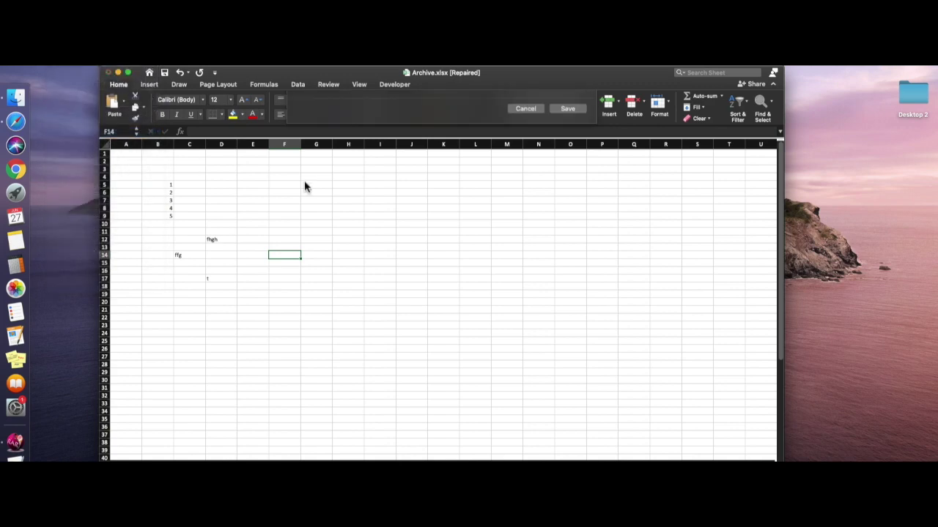
{"action": "left_click", "coordinate": [459, 104]}
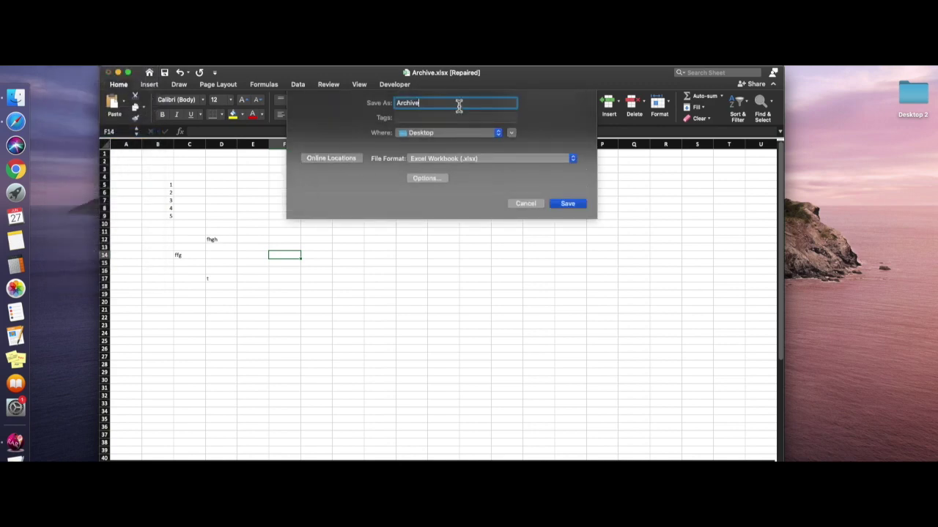
{"action": "key", "text": "BackSpace"}
{"action": "key", "text": "BackSpace"}
{"action": "key", "text": "BackSpace"}
{"action": "key", "text": "BackSpace"}
{"action": "key", "text": "BackSpace"}
{"action": "key", "text": "BackSpace"}
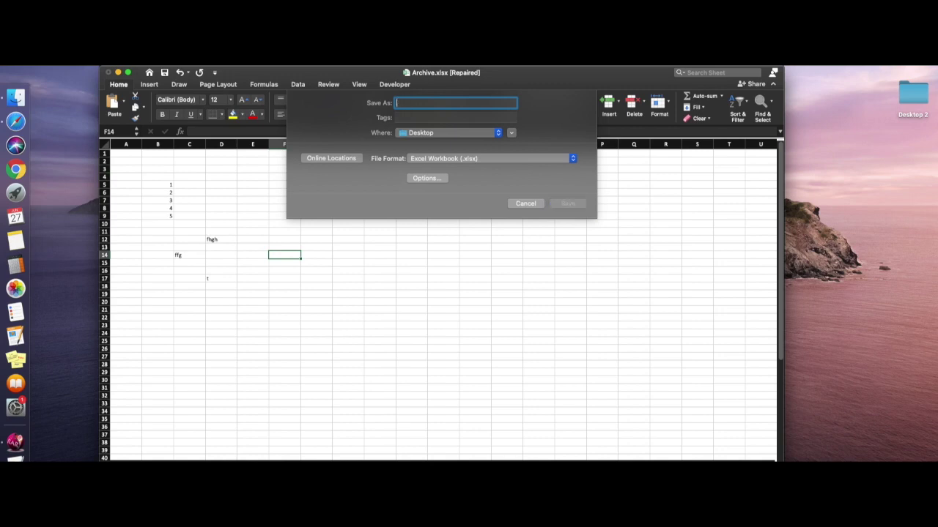
{"action": "type", "text": "T"}
{"action": "type", "text": "es"}
{"action": "type", "text": "t2"}
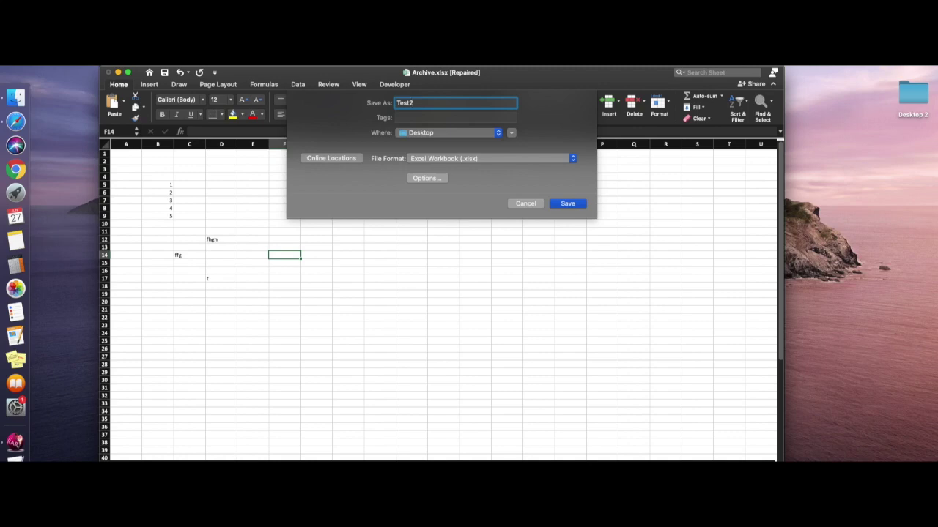
{"action": "type", "text": "fir"}
{"action": "type", "text": "al"}
{"action": "left_click", "coordinate": [578, 206]}
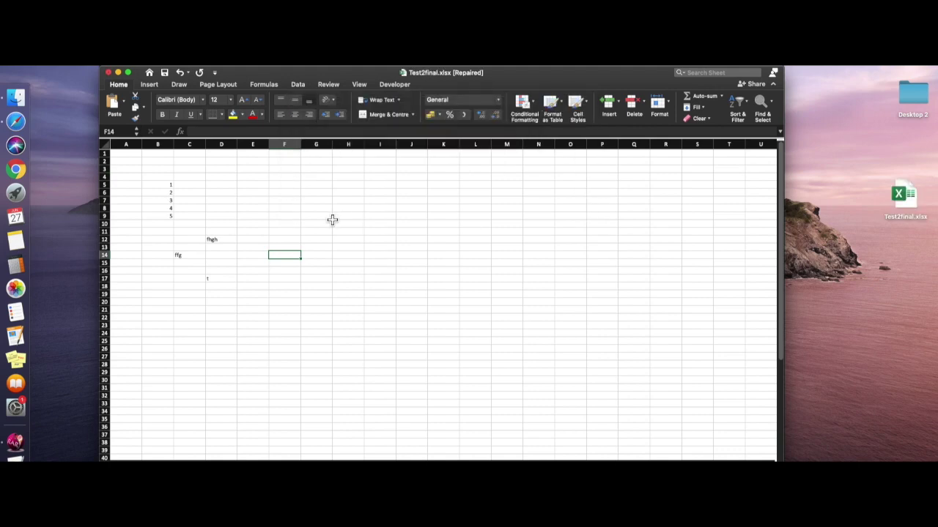
{"action": "left_click", "coordinate": [328, 216]}
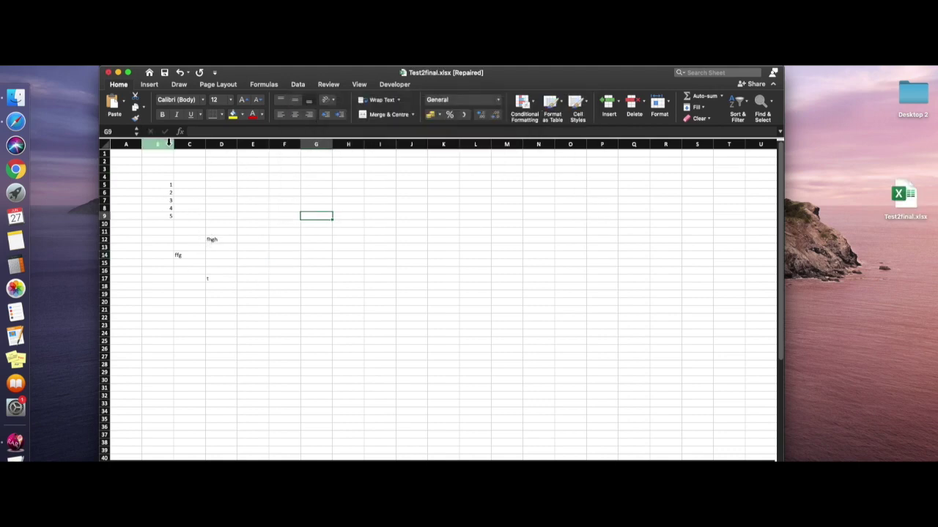
{"action": "left_click", "coordinate": [109, 73]}
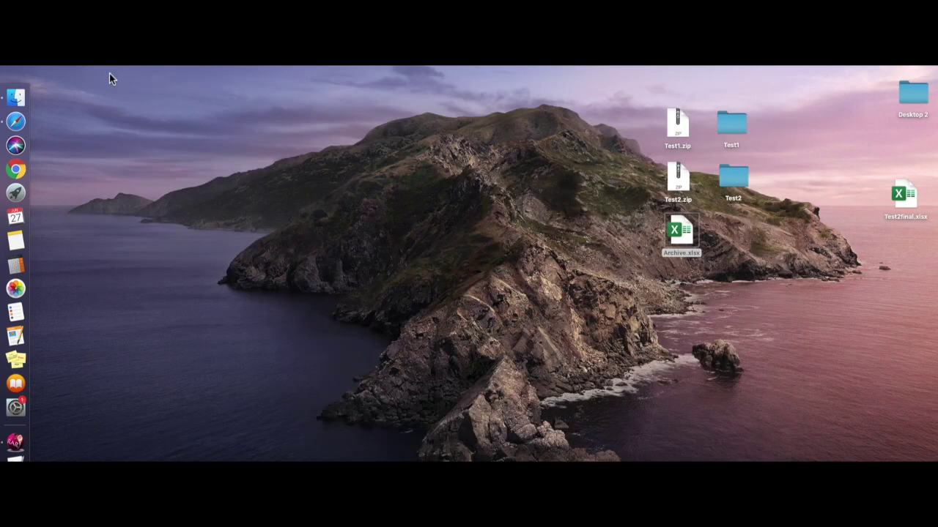
- Rename Test2final.xlsx to Test2final.zip, confirming Use .zip
{"action": "mouse_move", "coordinate": [907, 199]}
{"action": "left_mouse_down"}
{"action": "mouse_move", "coordinate": [740, 236]}
{"action": "mouse_move", "coordinate": [686, 294]}
{"action": "left_mouse_up"}
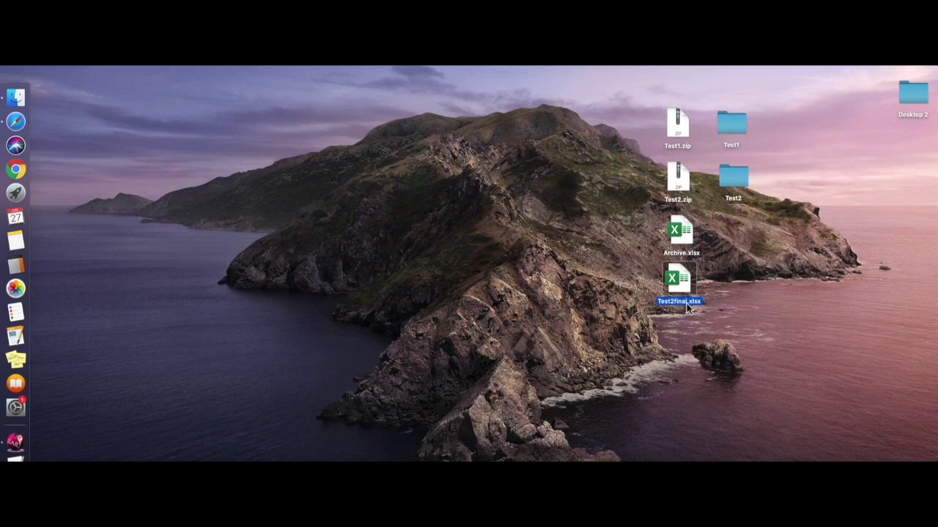
{"action": "left_click", "coordinate": [690, 306]}
{"action": "key", "text": "BackSpace"}
{"action": "key", "text": "BackSpace"}
{"action": "key", "text": "BackSpace"}
{"action": "type", "text": "zip"}
{"action": "key", "text": "Return"}
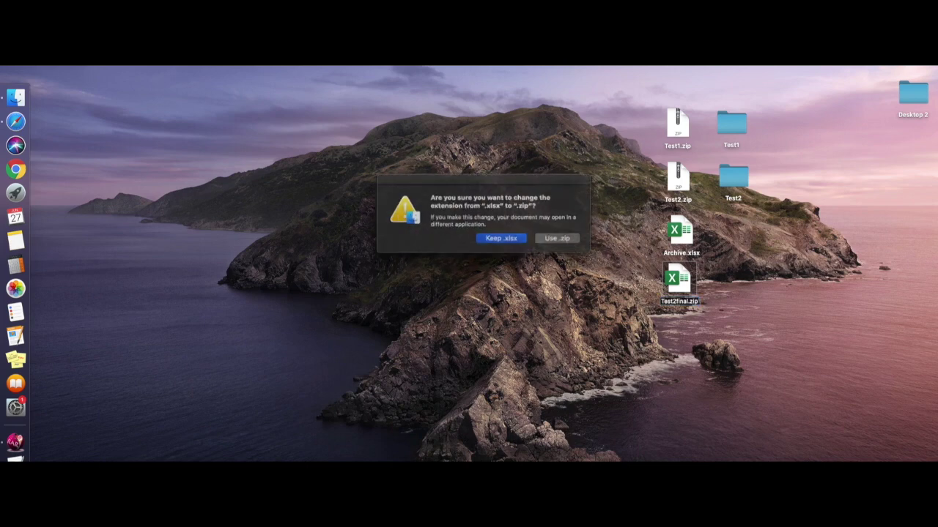
{"action": "left_click", "coordinate": [563, 237]}
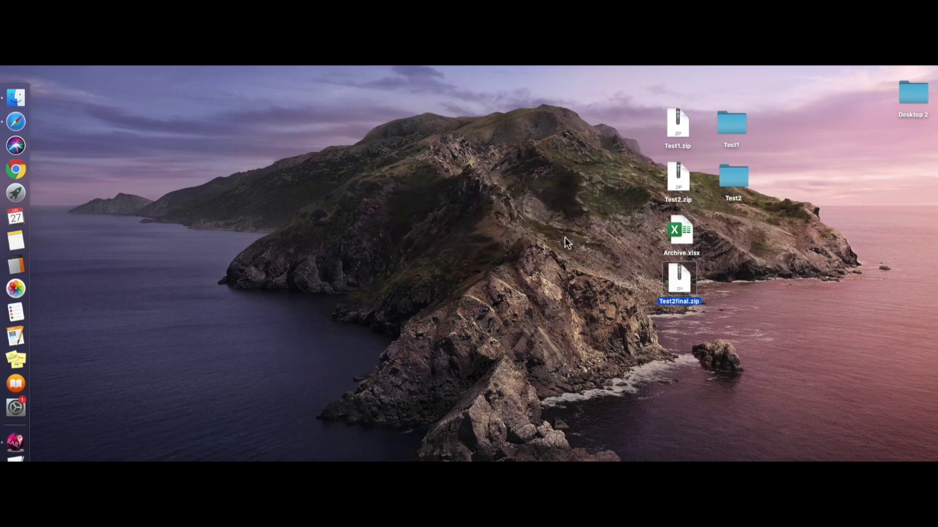
- Extract Test2final.zip with RAR Extractor Lite into a Test2final folder
{"action": "right_click", "coordinate": [673, 277]}
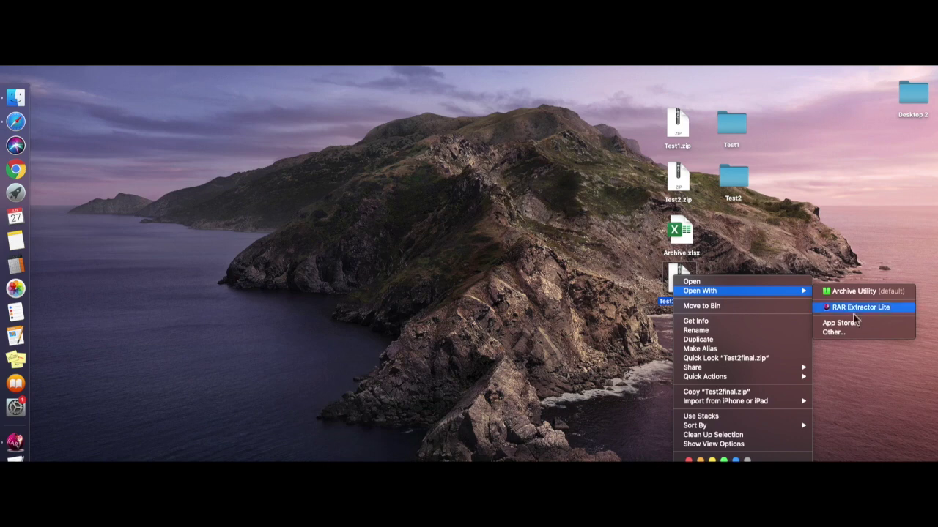
{"action": "mouse_move", "coordinate": [699, 291]}
{"action": "left_click", "coordinate": [855, 309]}
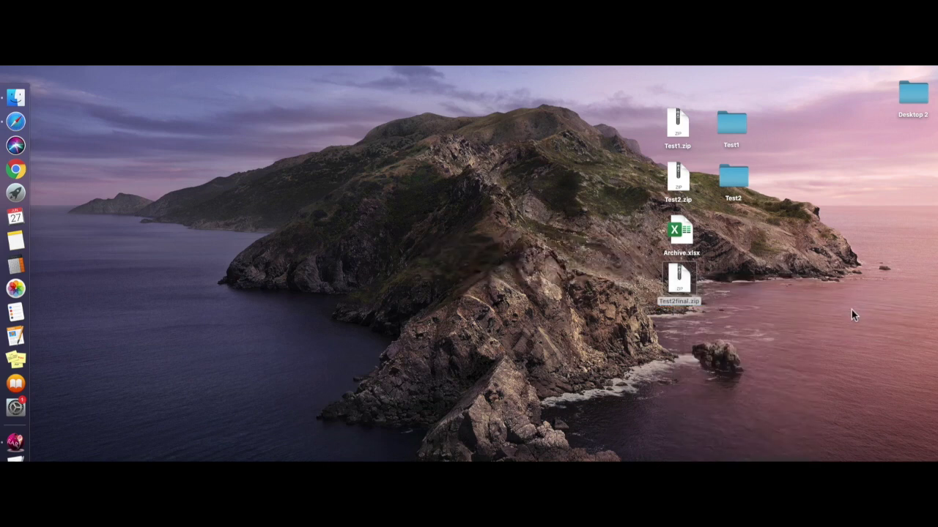
{"action": "left_click_drag", "start_coordinate": [888, 218], "coordinate": [760, 277]}
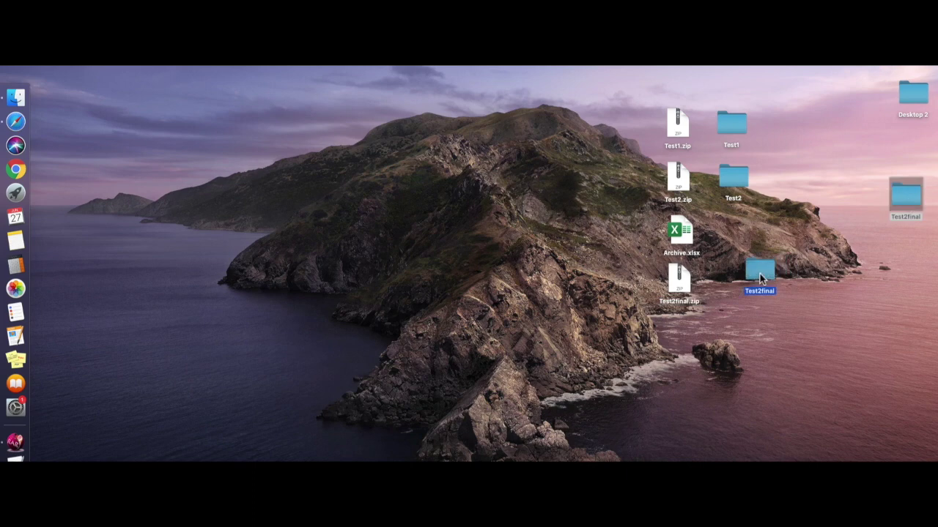
- Open Test2final/xl/worksheets/sheet1.xml in TextEdit
{"action": "double_click", "coordinate": [740, 276]}
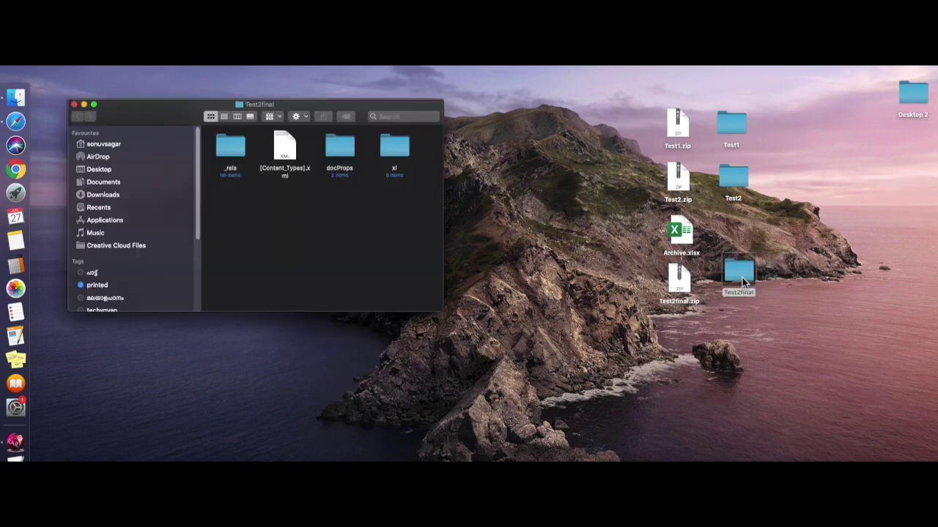
{"action": "double_click", "coordinate": [394, 148]}
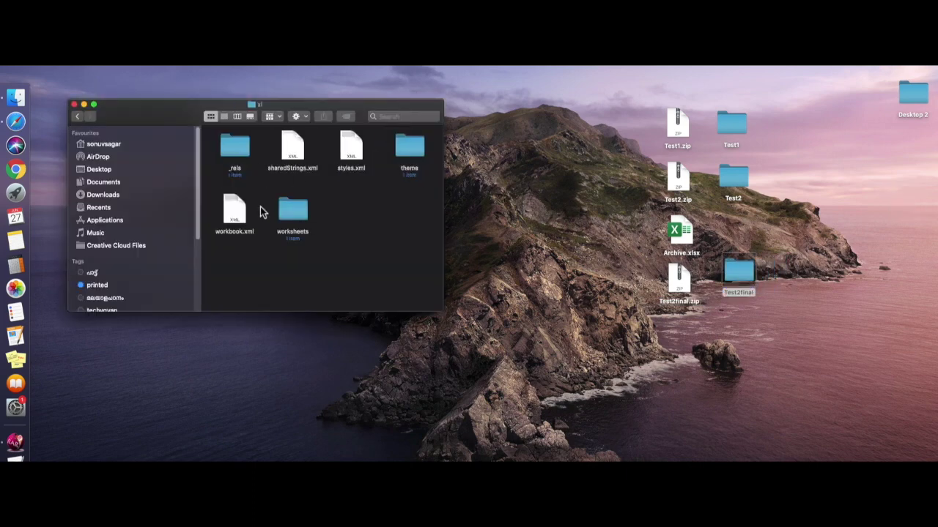
{"action": "double_click", "coordinate": [285, 202]}
{"action": "right_click", "coordinate": [229, 155]}
{"action": "mouse_move", "coordinate": [254, 170]}
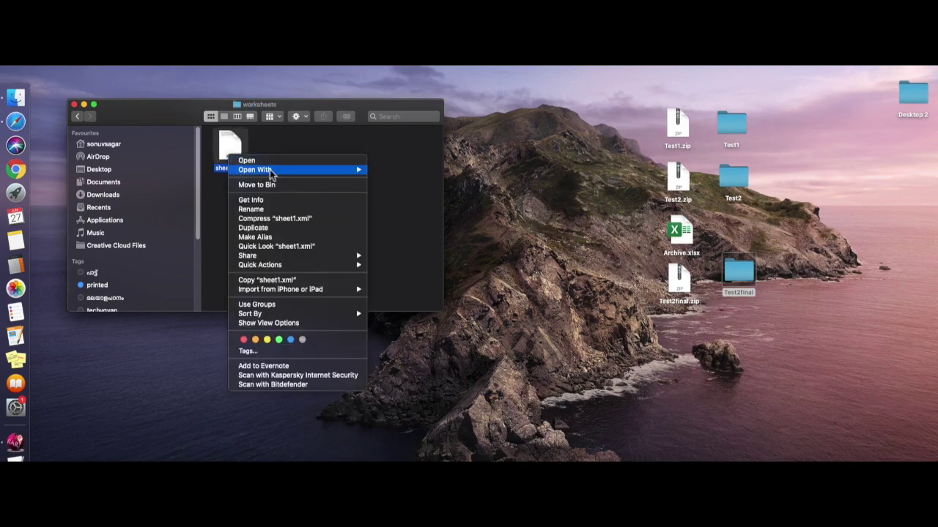
{"action": "left_click", "coordinate": [400, 227]}
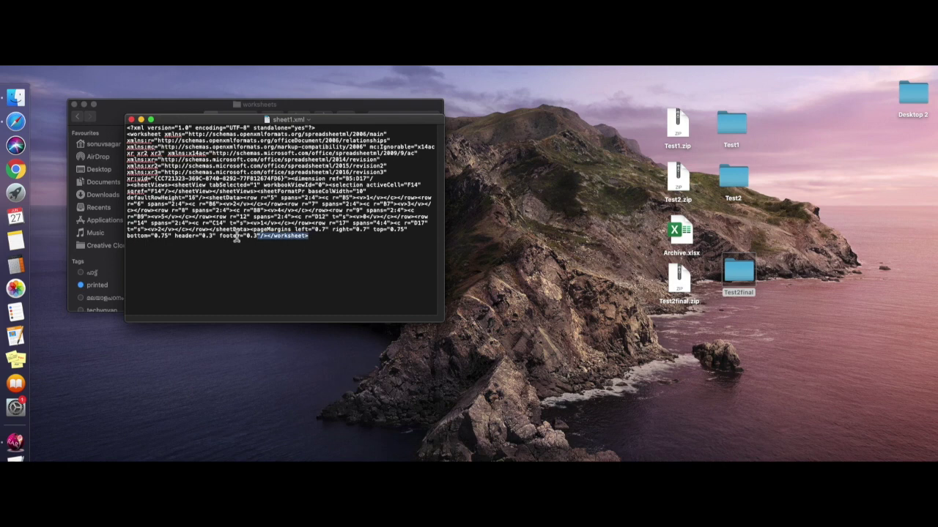
- Inspect the sheet1.xml text for sheetProtection, then close TextEdit and the worksheets window
{"action": "left_click_drag", "start_coordinate": [310, 238], "coordinate": [87, 136]}
{"action": "left_click", "coordinate": [282, 234]}
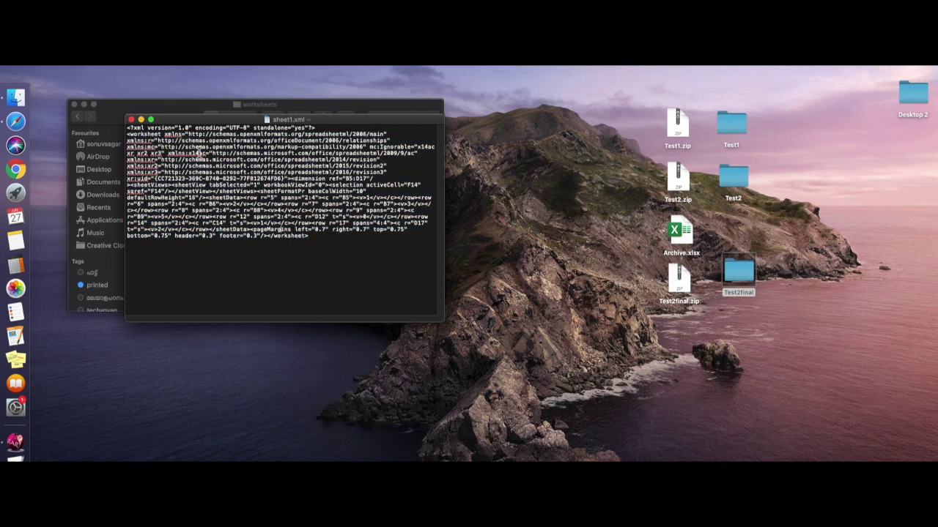
{"action": "mouse_move", "coordinate": [332, 238]}
{"action": "left_mouse_down"}
{"action": "mouse_move", "coordinate": [213, 196]}
{"action": "mouse_move", "coordinate": [136, 128]}
{"action": "left_mouse_up"}
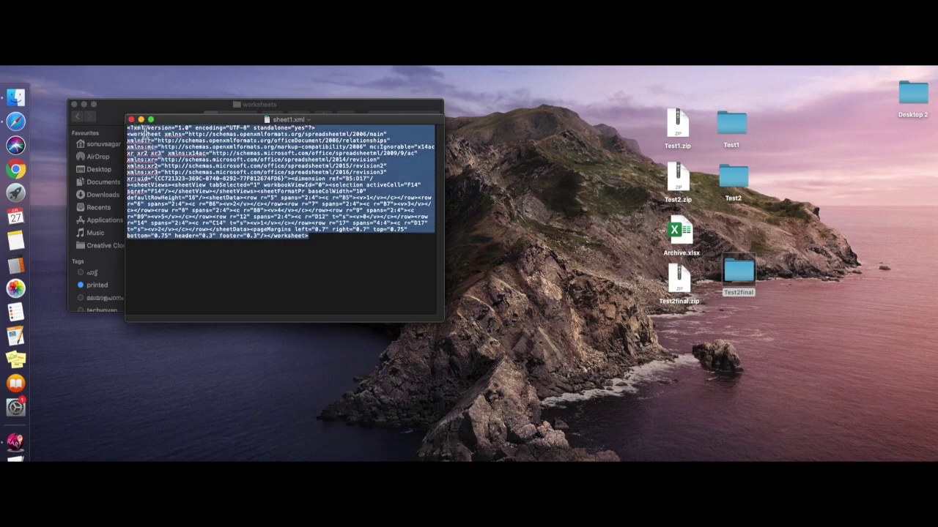
{"action": "left_click_drag", "start_coordinate": [347, 239], "coordinate": [109, 129]}
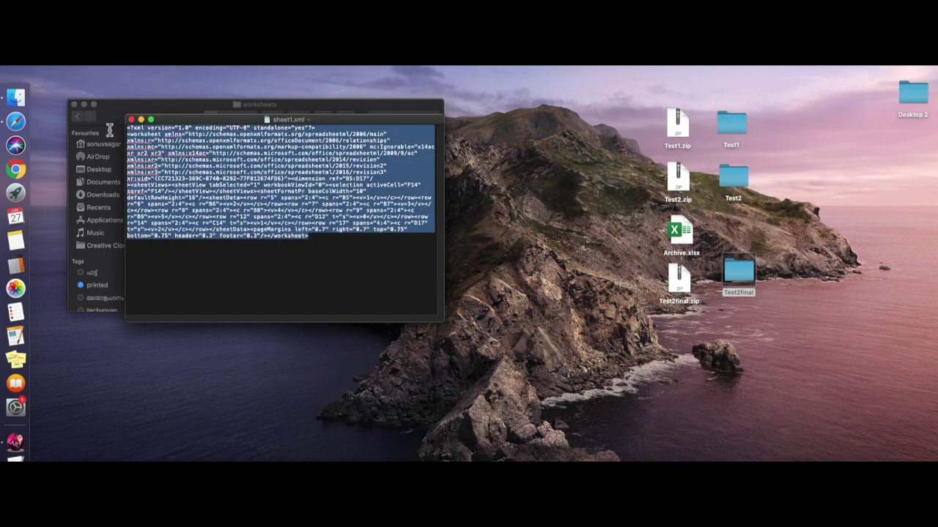
{"action": "left_click", "coordinate": [330, 246]}
{"action": "left_click_drag", "start_coordinate": [330, 246], "coordinate": [107, 118]}
{"action": "left_click", "coordinate": [130, 119]}
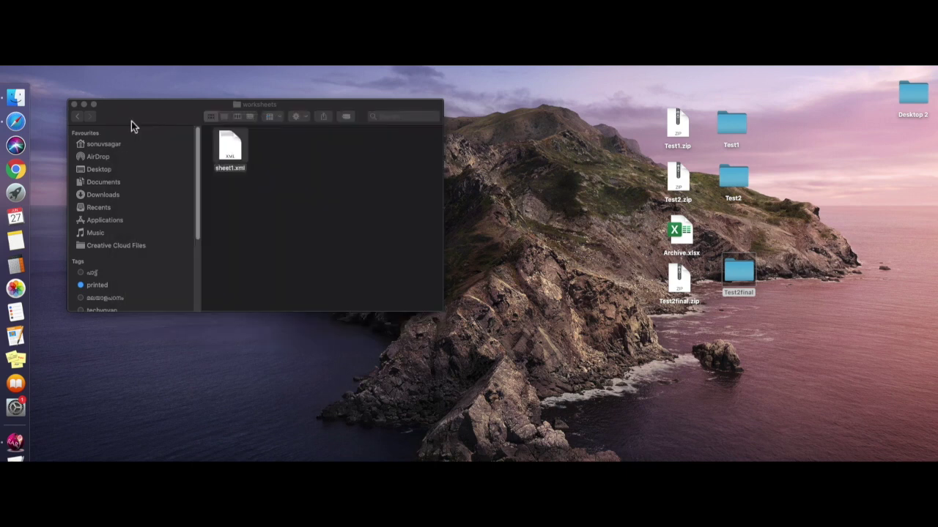
{"action": "left_click", "coordinate": [75, 104]}
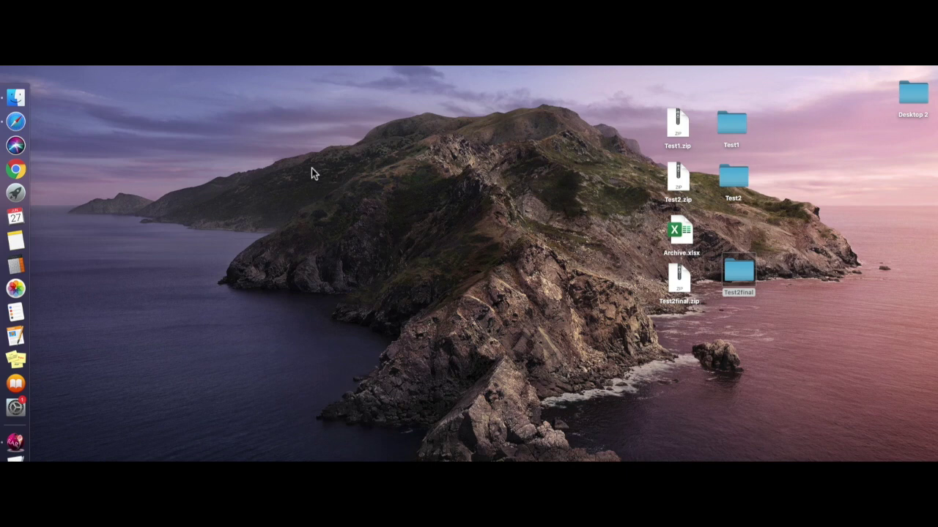